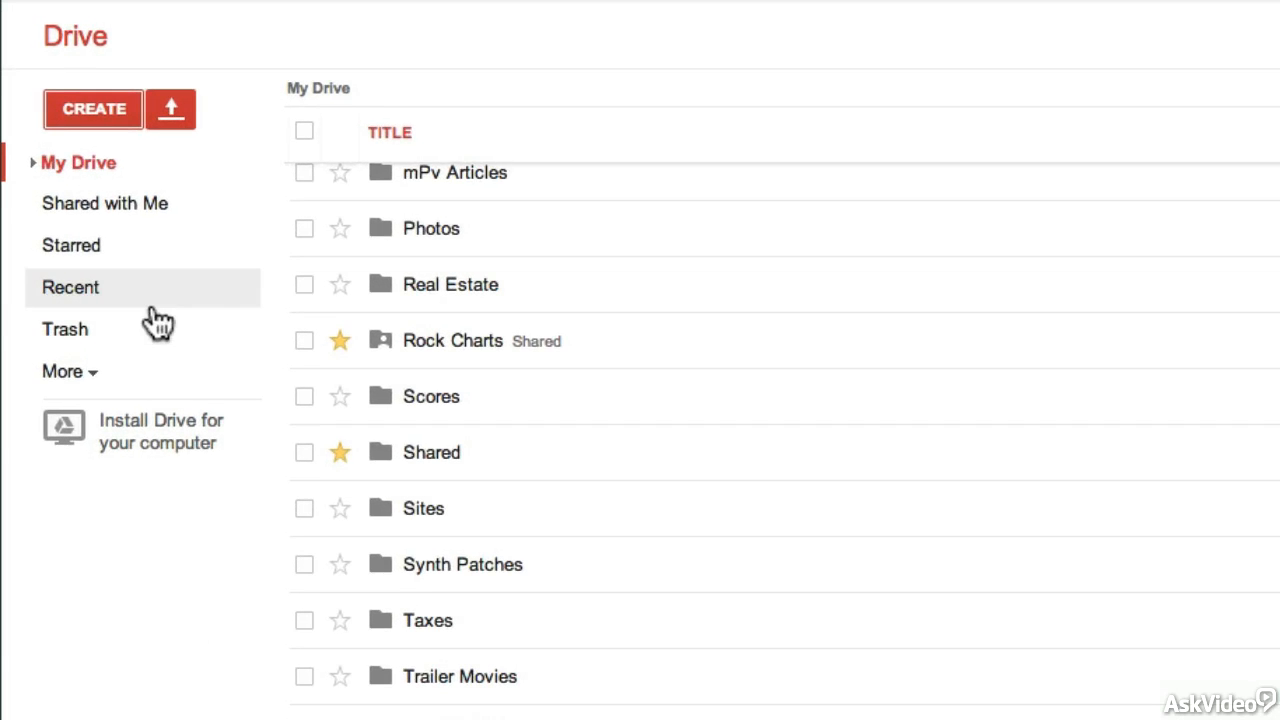
- Create a new presentation in Drive with the Dark Gradient theme at the Widescreen 16:9 slide size
left_click(88, 104)
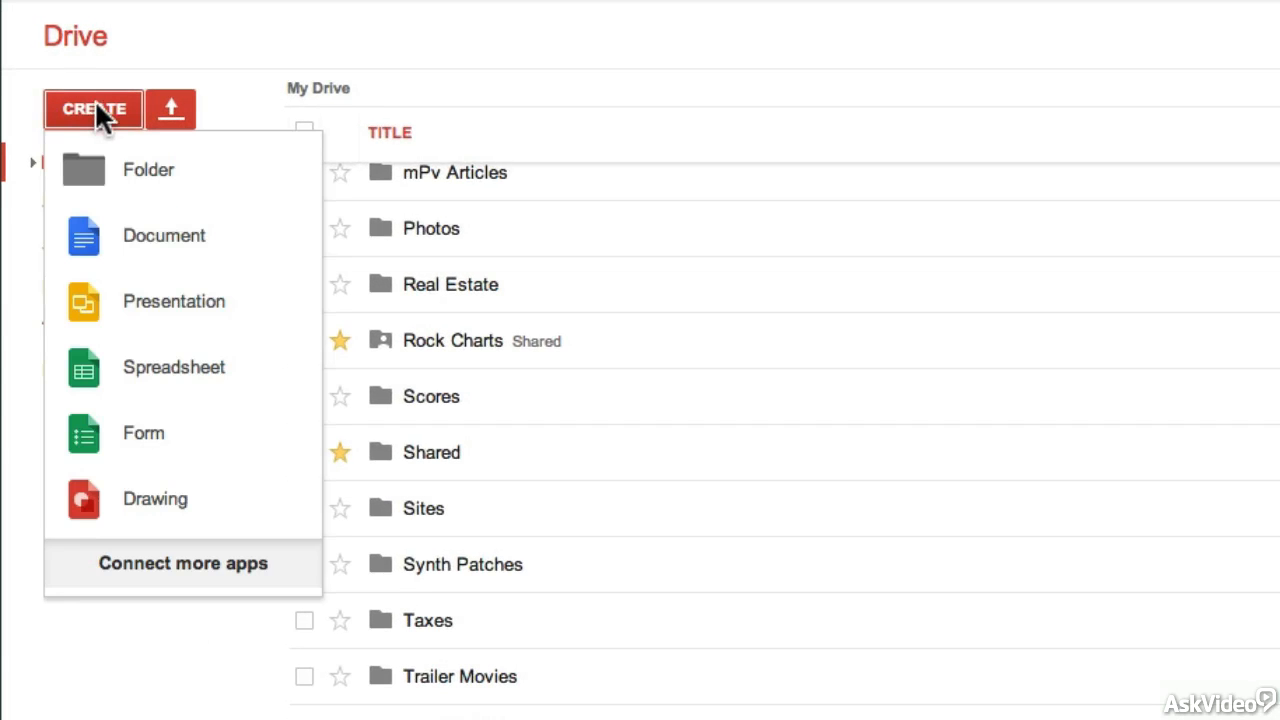
left_click(168, 292)
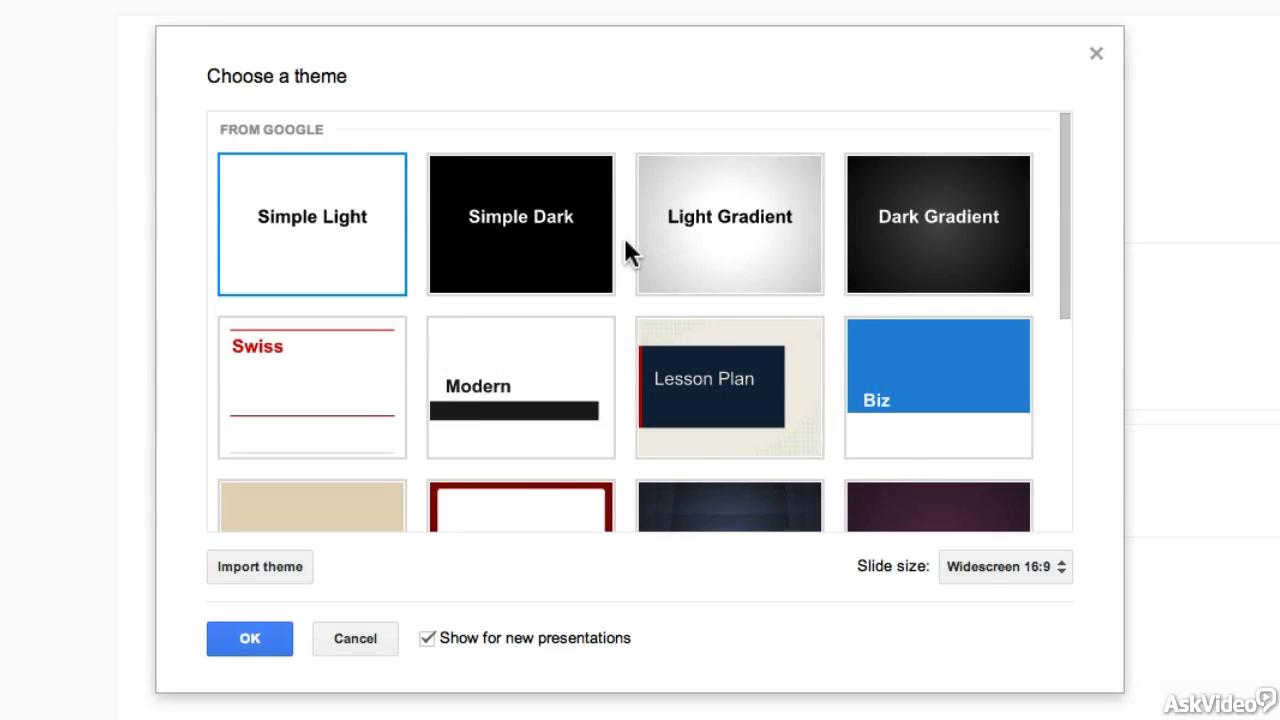
left_click(905, 250)
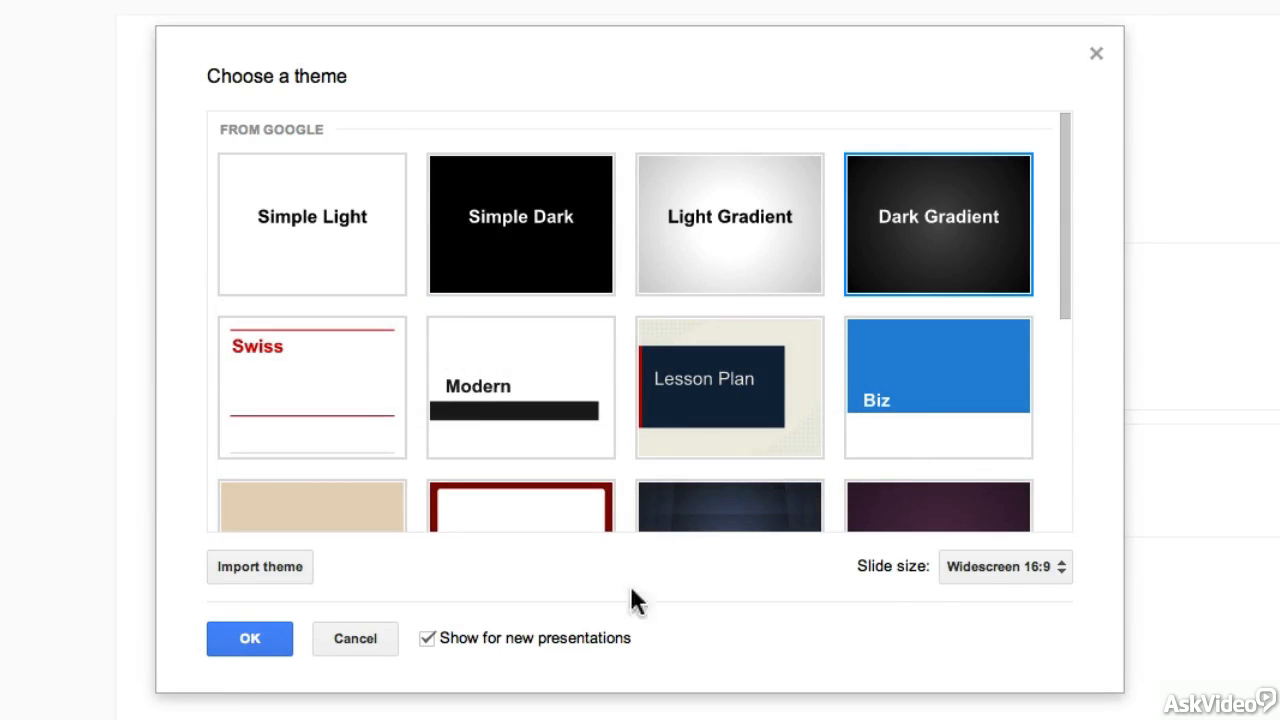
left_click(232, 645)
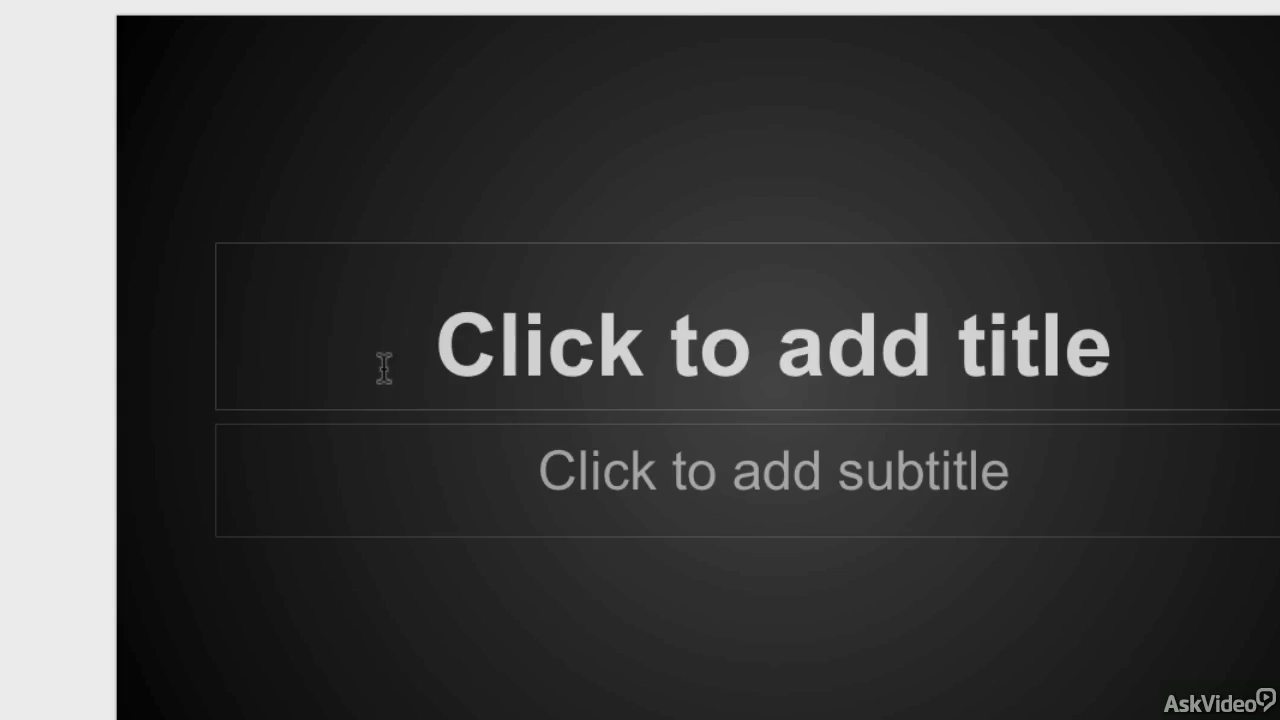
- Give the first slide the title "Quarterly Goals"
left_click(610, 313)
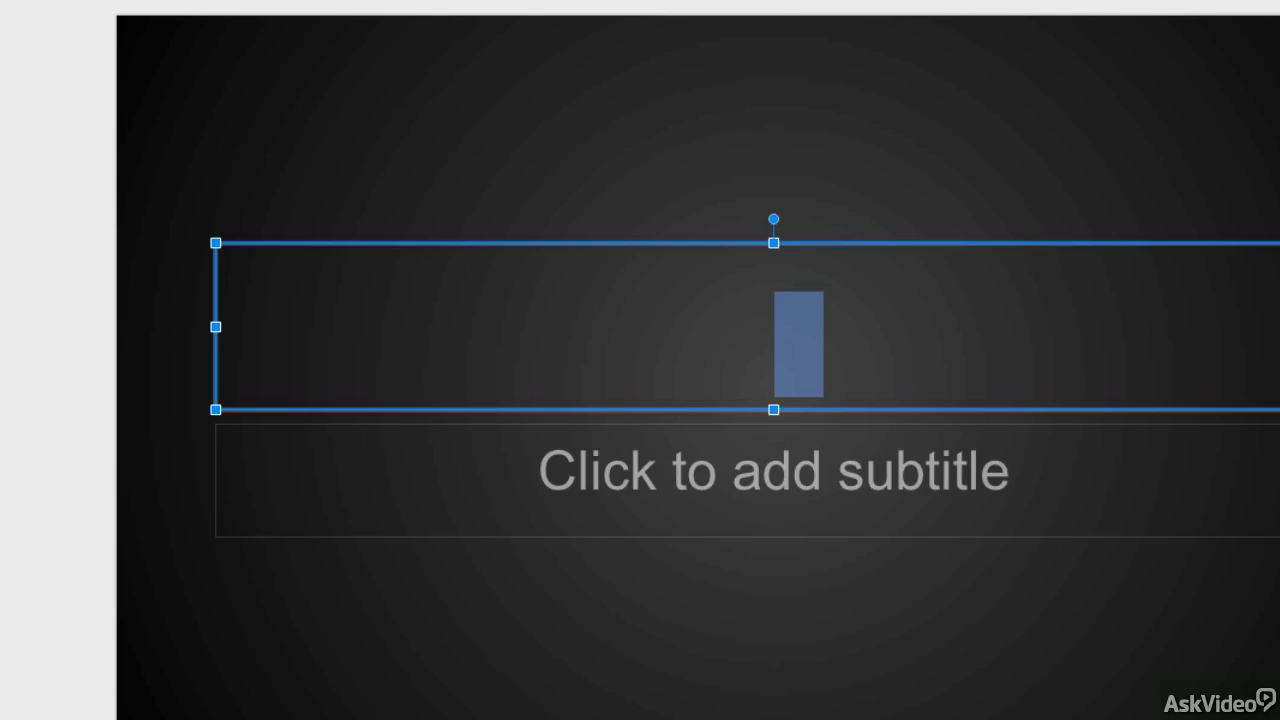
type("Quarterly ")
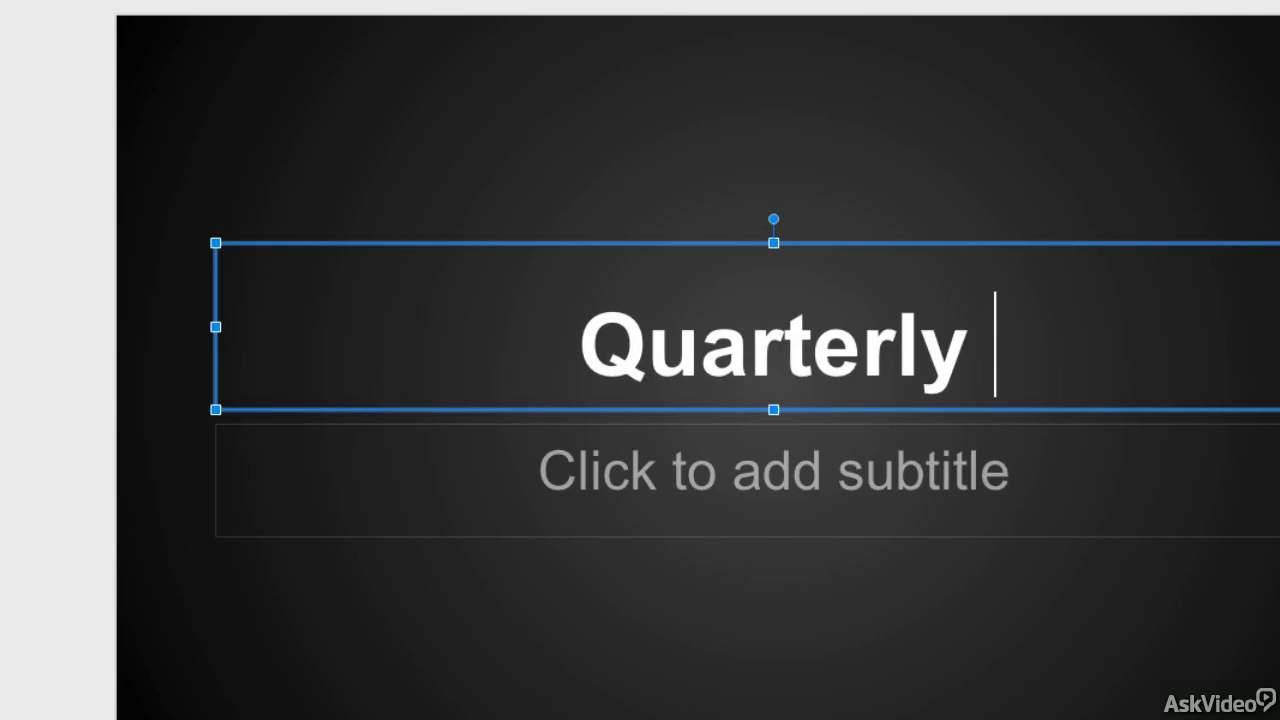
type("Goals")
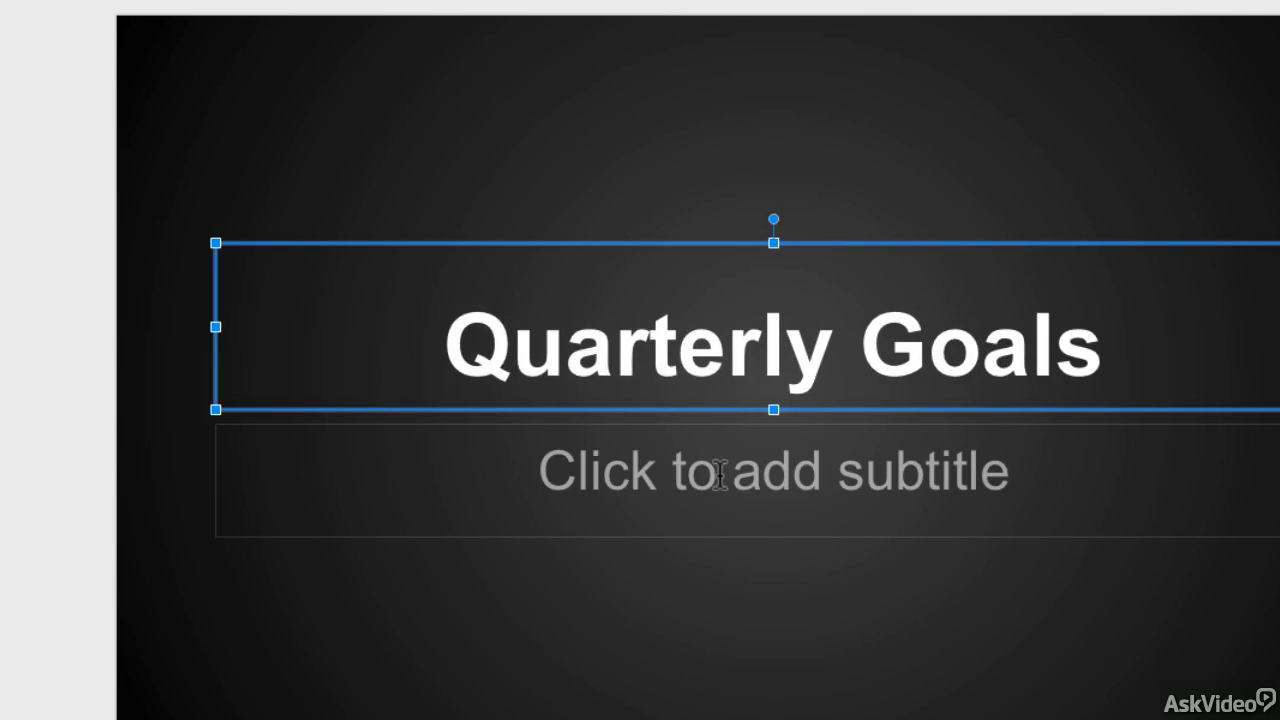
left_click(719, 474)
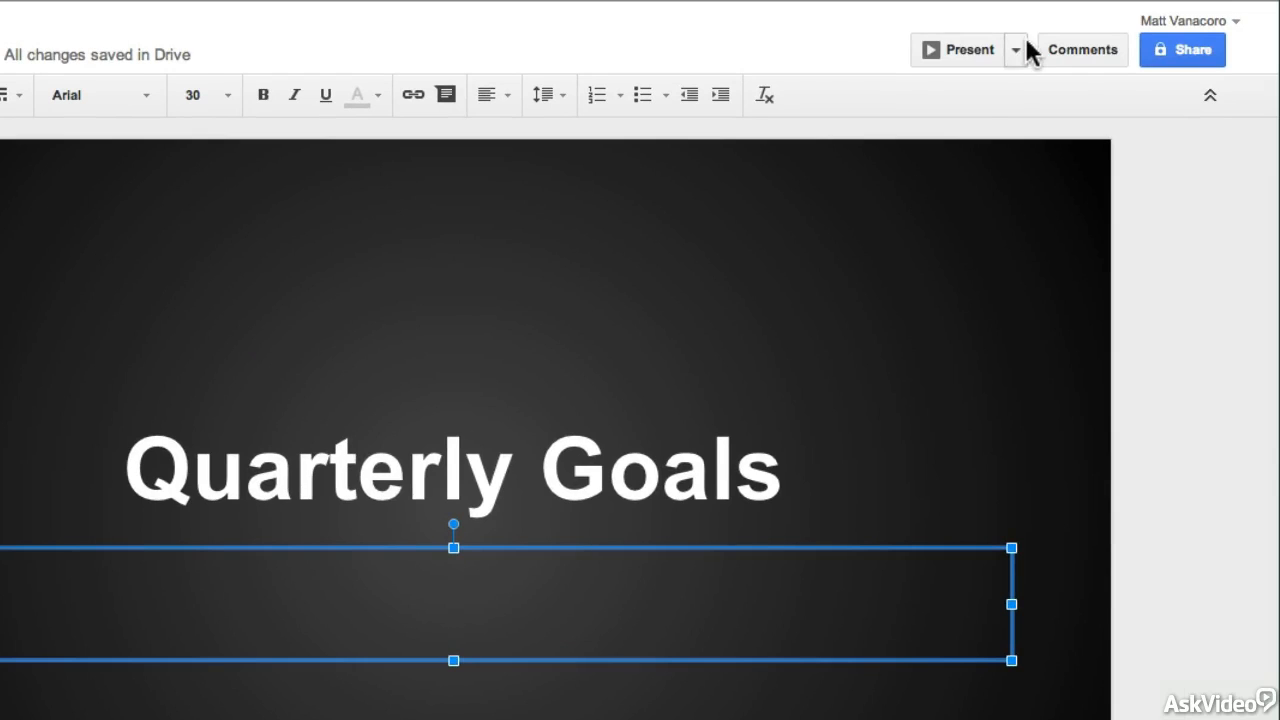
left_click(1100, 55)
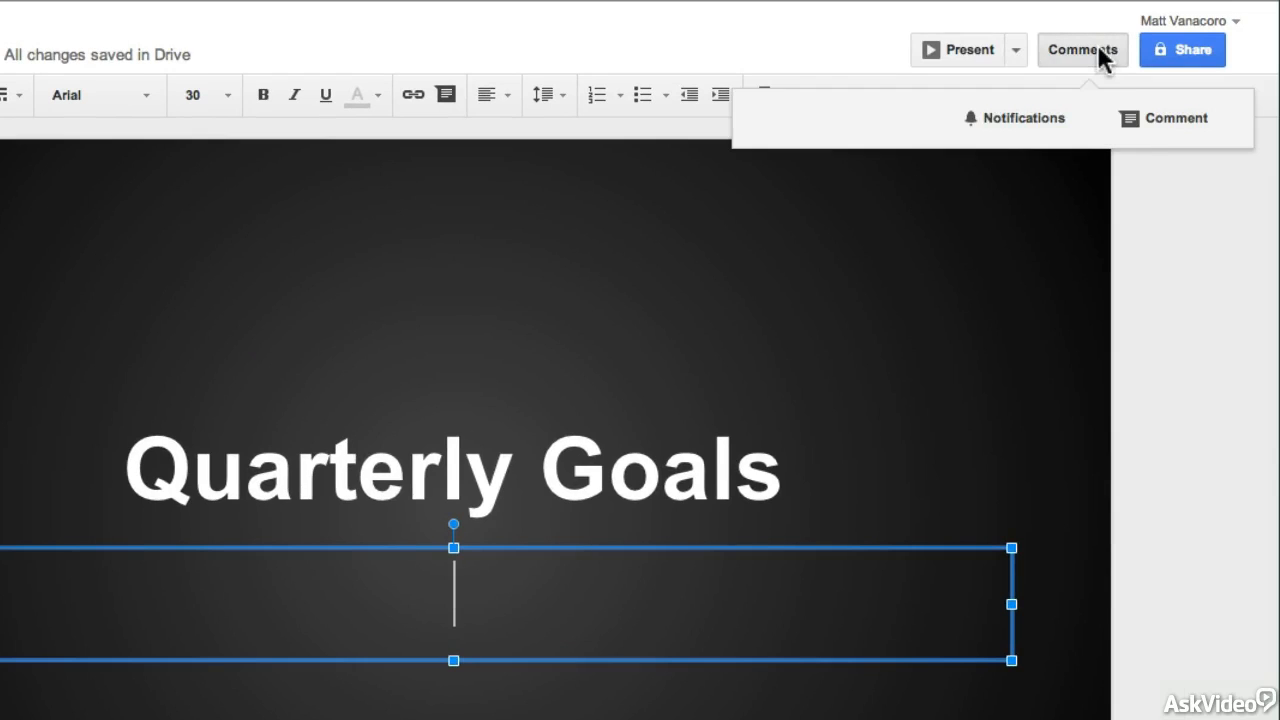
left_click(1142, 116)
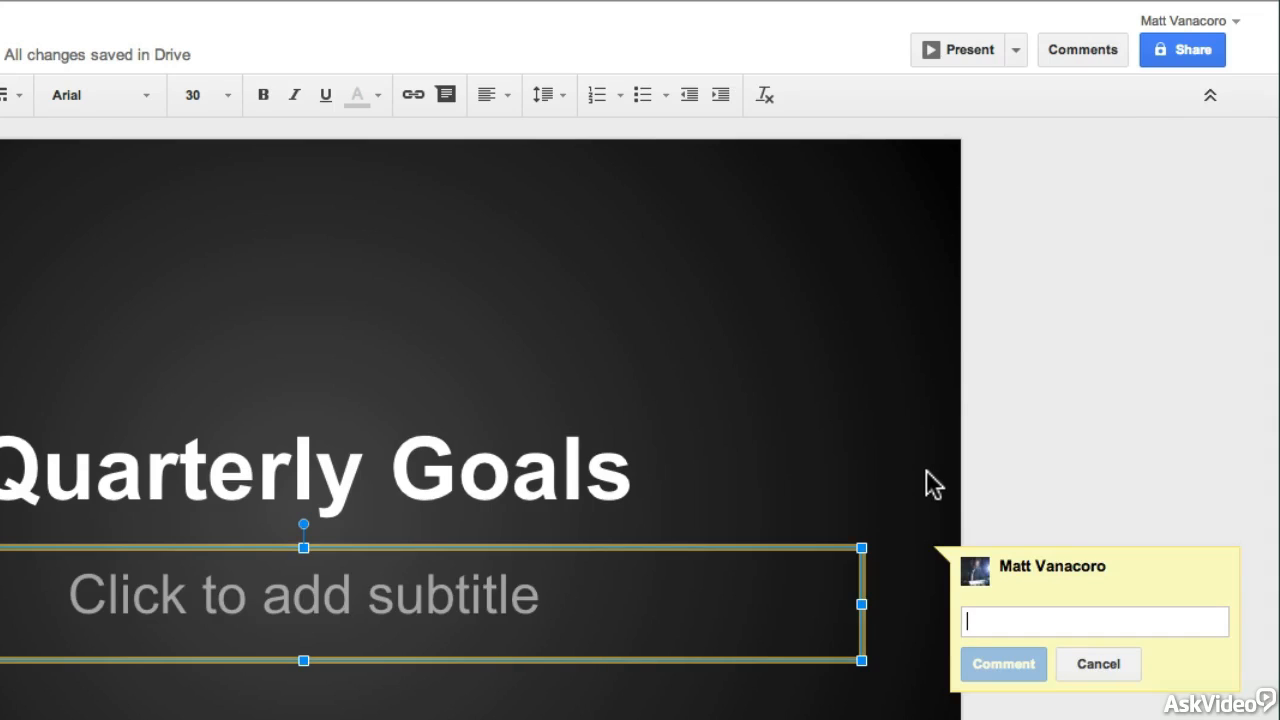
left_click(1106, 672)
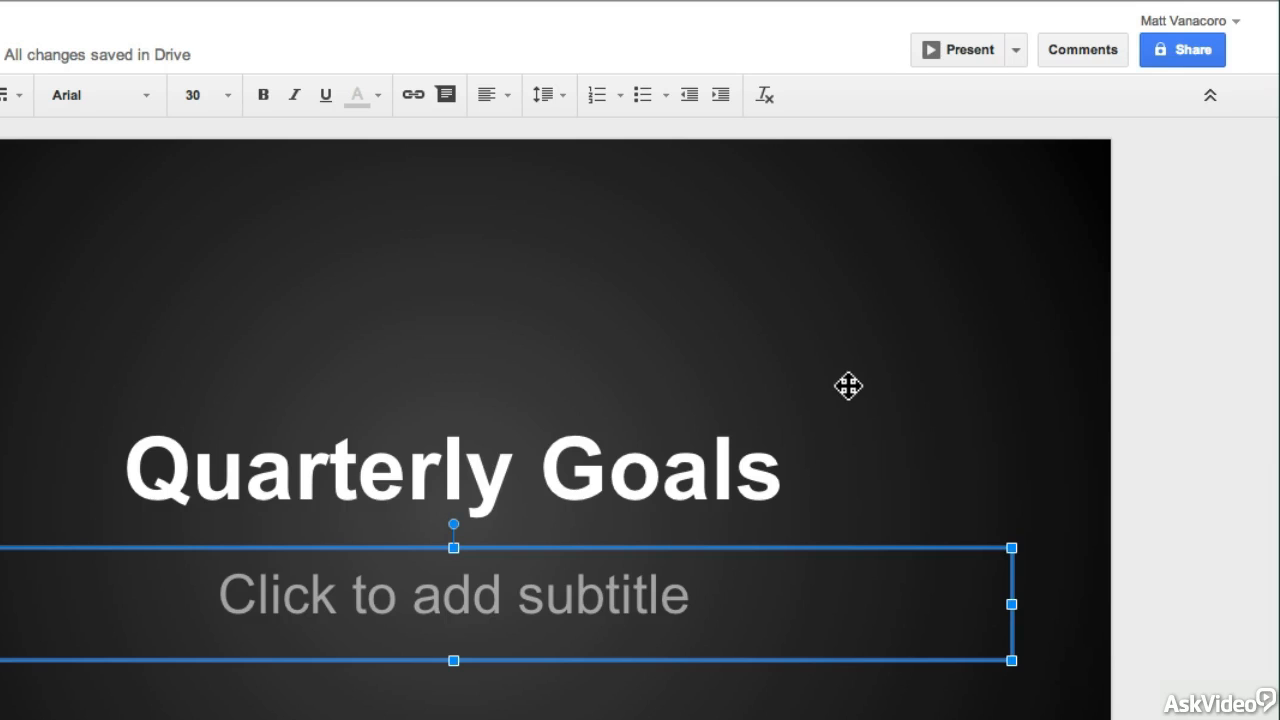
- Start sharing the presentation and save it under the name "Quarterly Goals Presentation"
left_click(1175, 52)
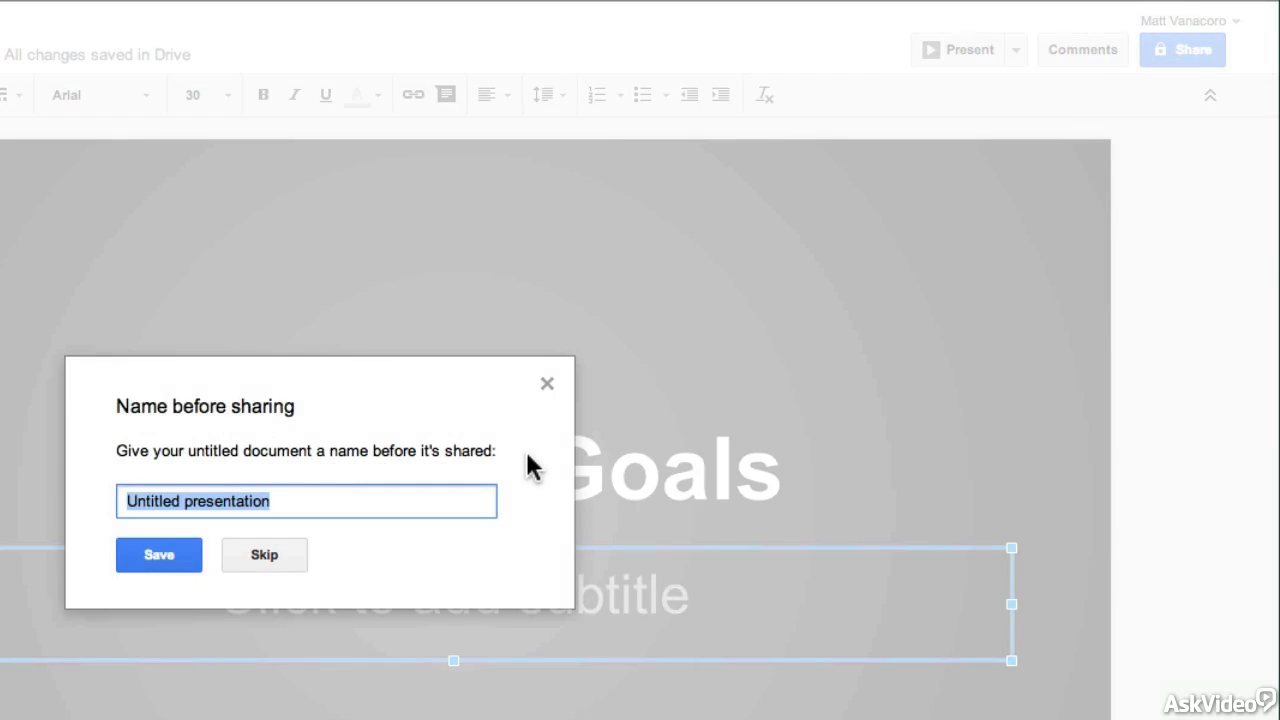
type("Quarterly ")
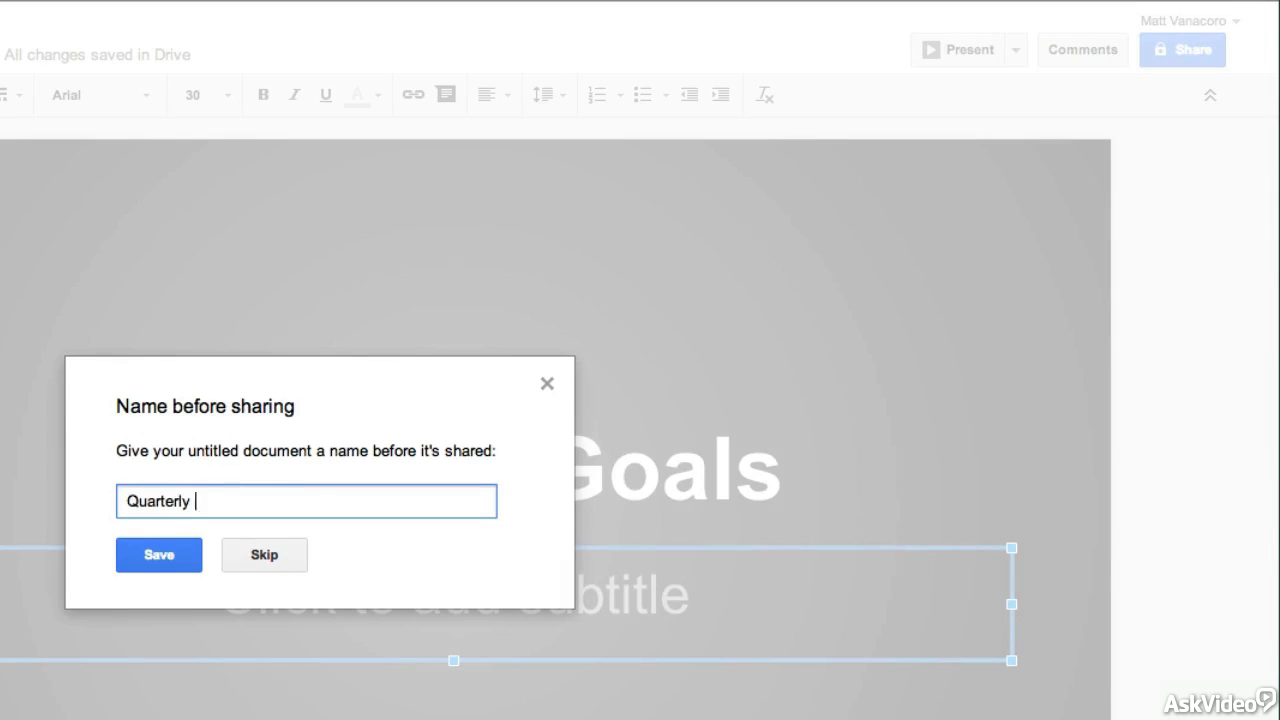
type("Goals Presentation")
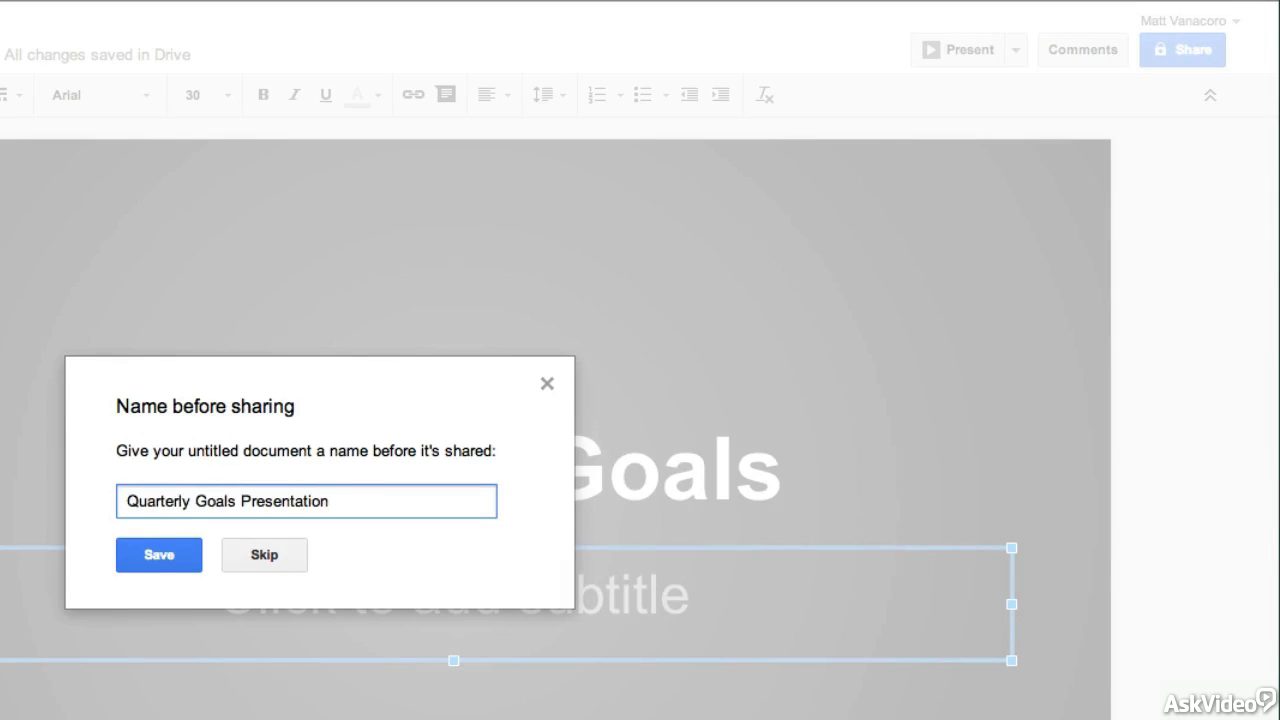
left_click(152, 570)
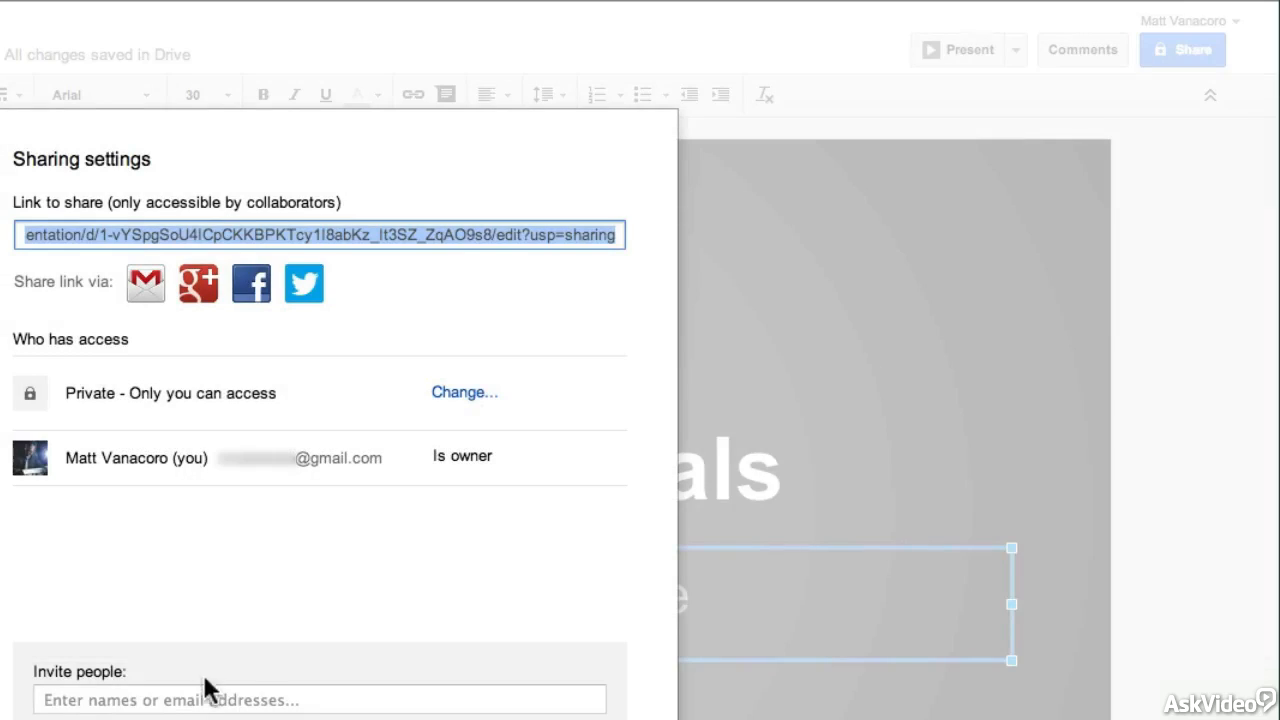
- Invite the collaborator's Gmail address with edit access, skip the email notification, and close the sharing settings
left_click(205, 692)
type("jessi")
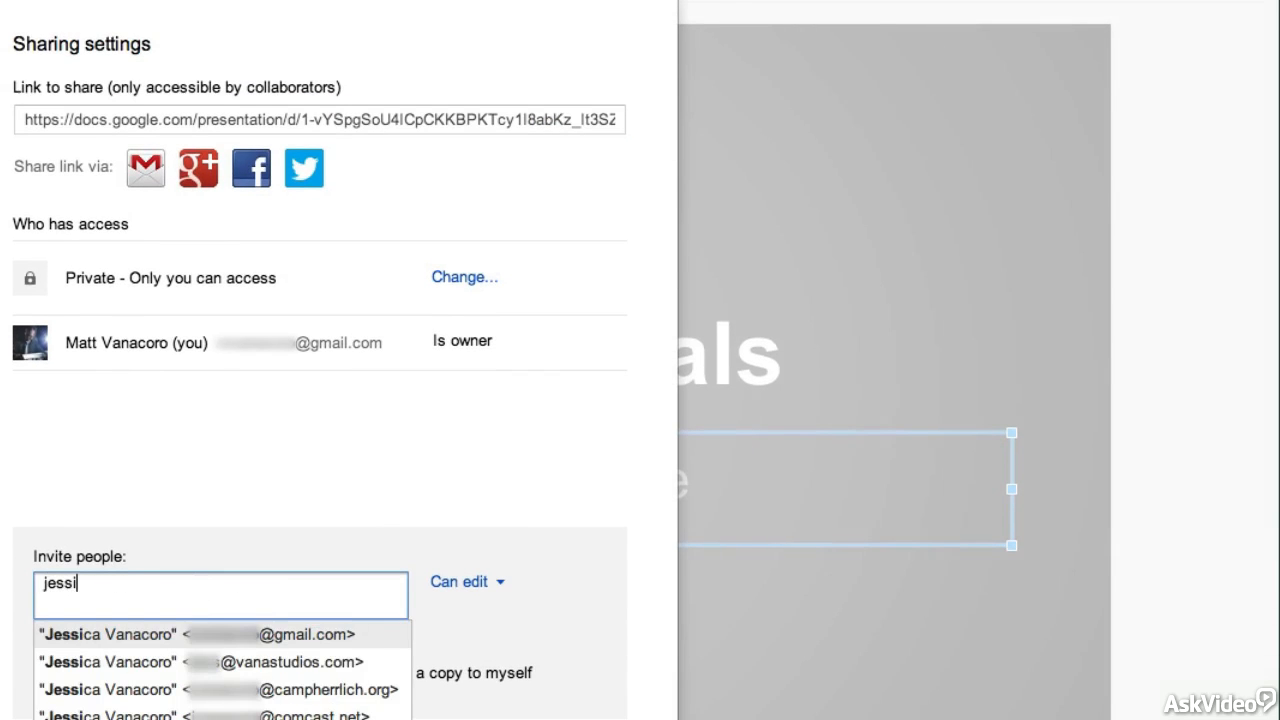
left_click(220, 636)
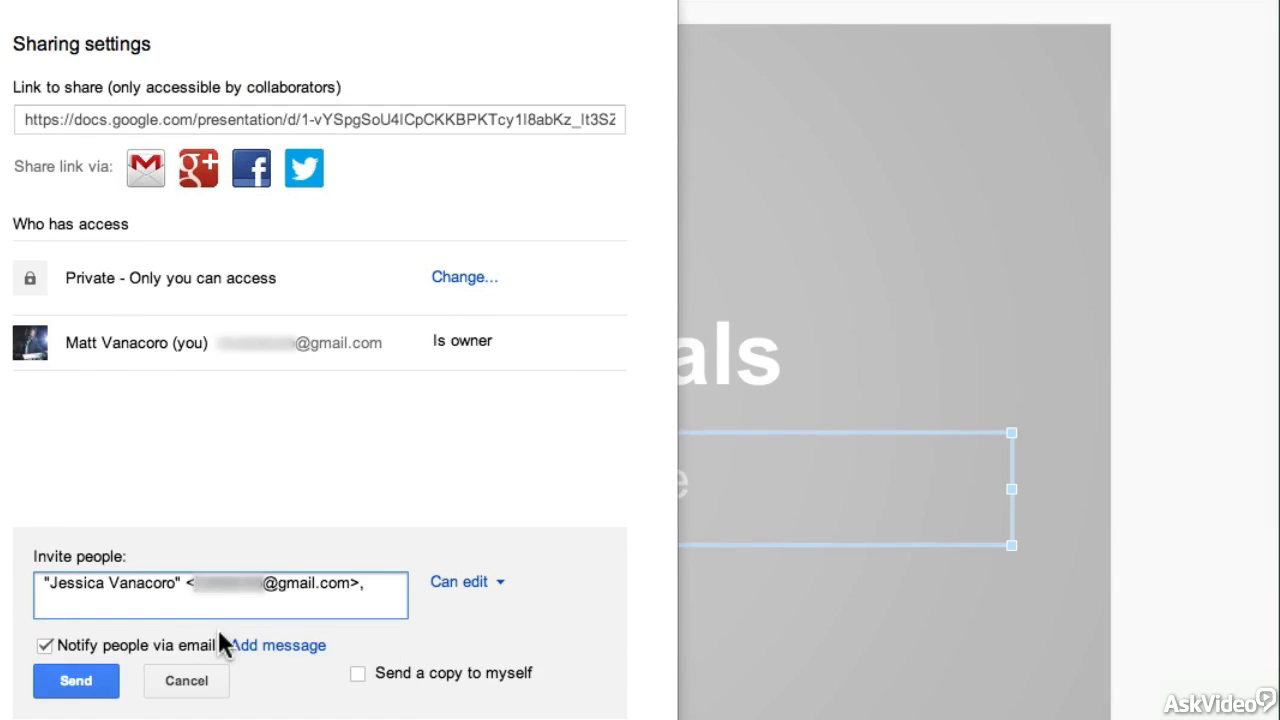
left_click(43, 647)
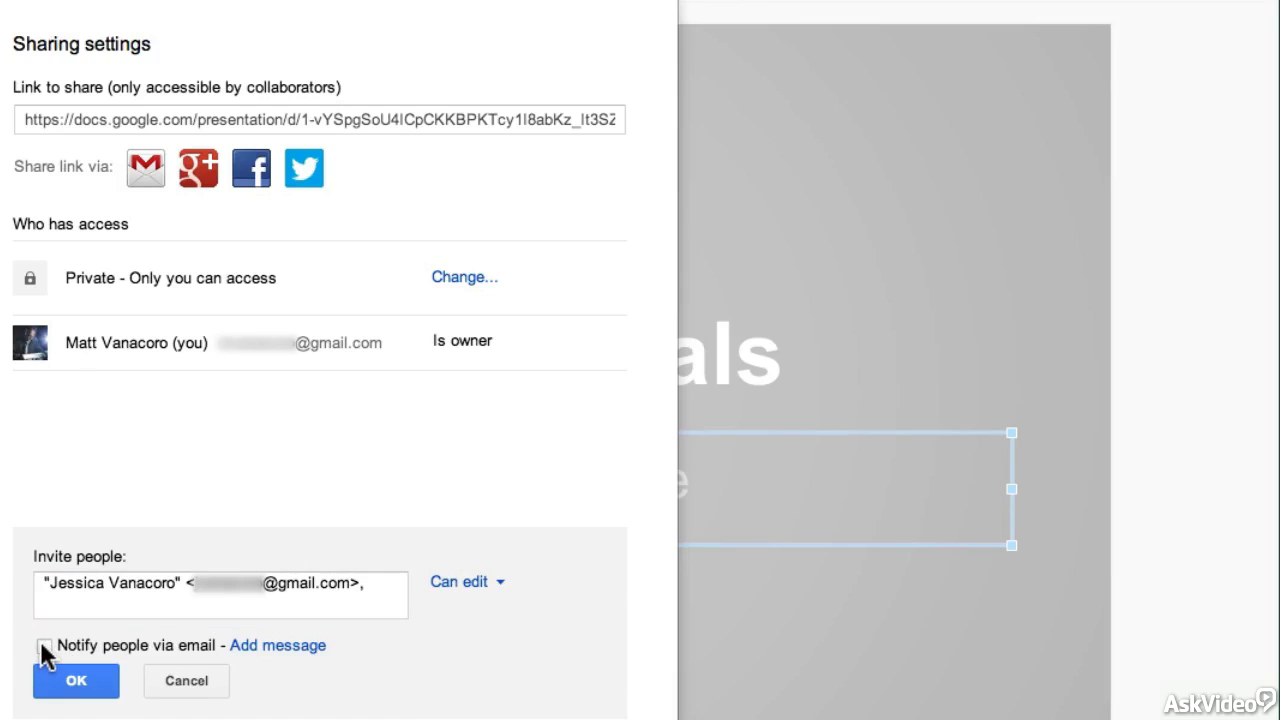
left_click(44, 647)
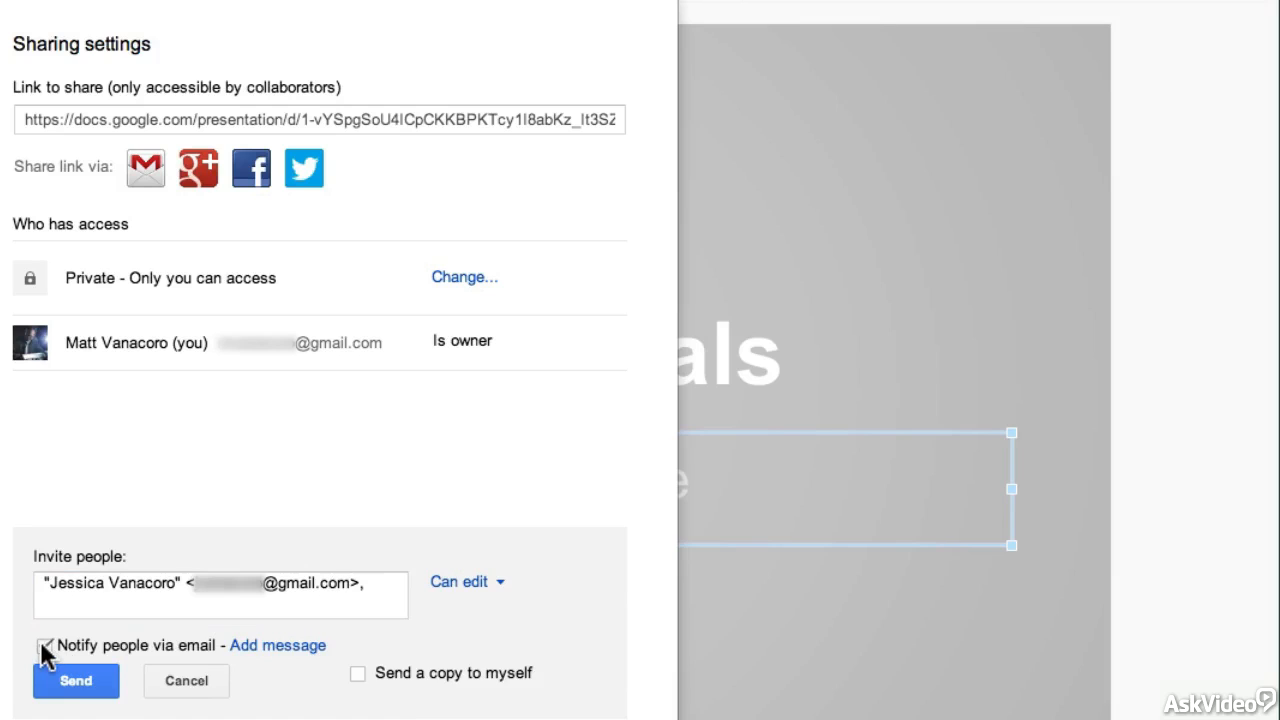
left_click(44, 647)
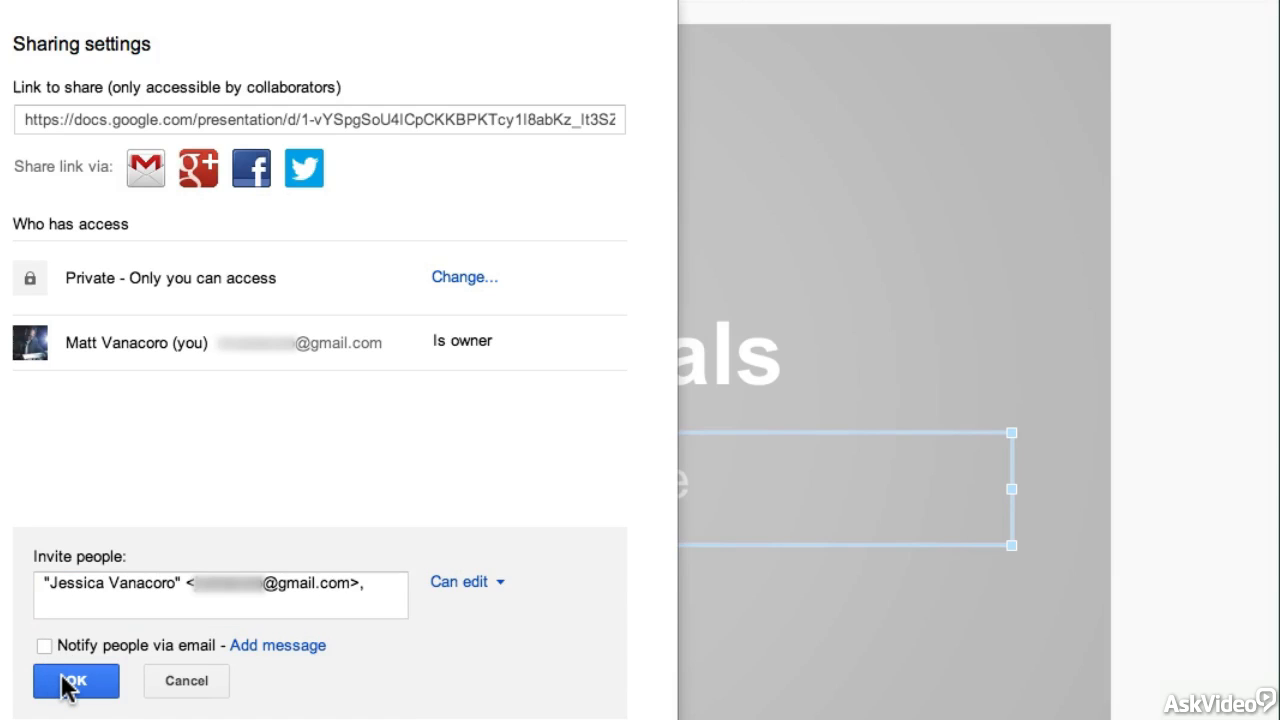
left_click(68, 684)
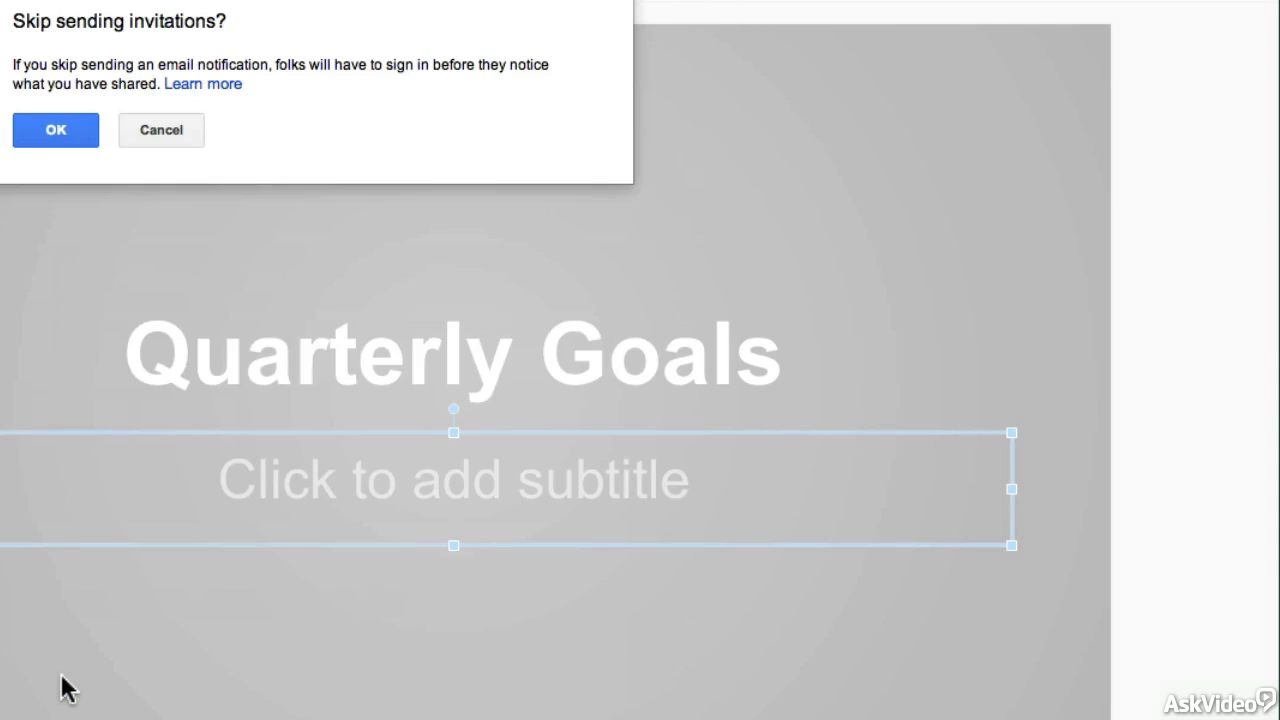
left_click(70, 140)
left_click(48, 664)
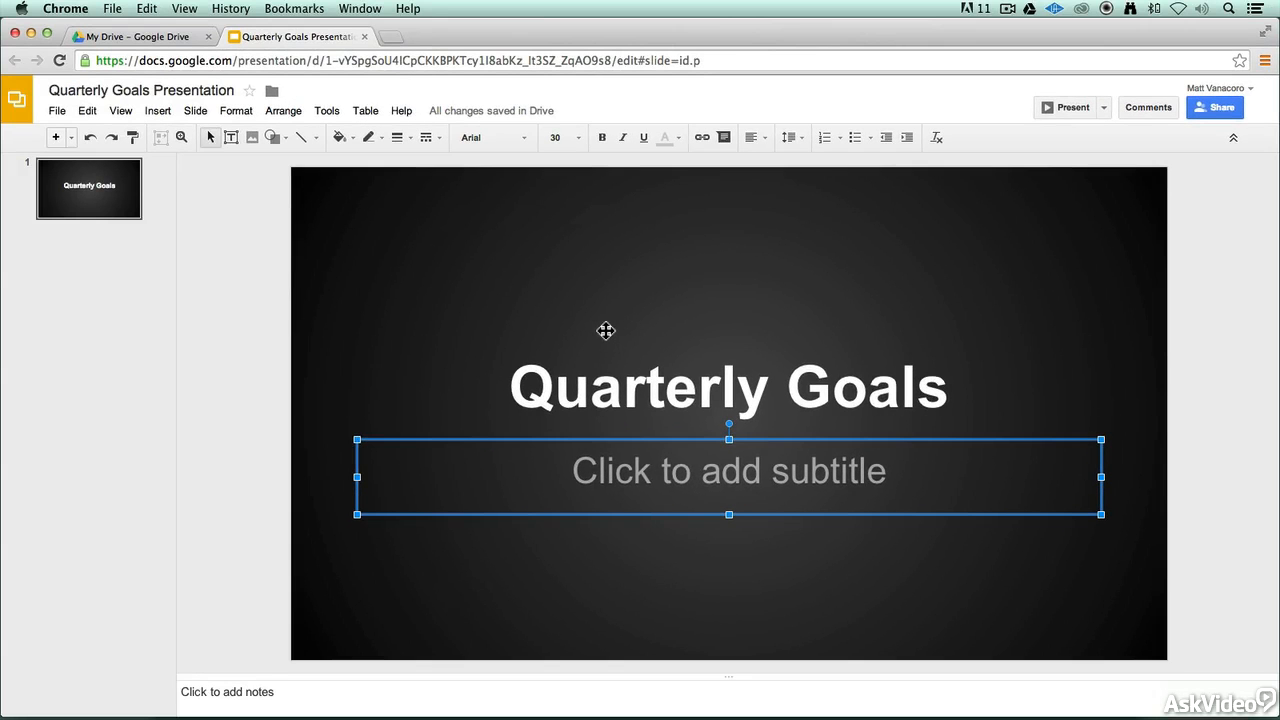
- Close the presentation tab and find Quarterly Goals Presentation in the My Drive file list
left_click(365, 37)
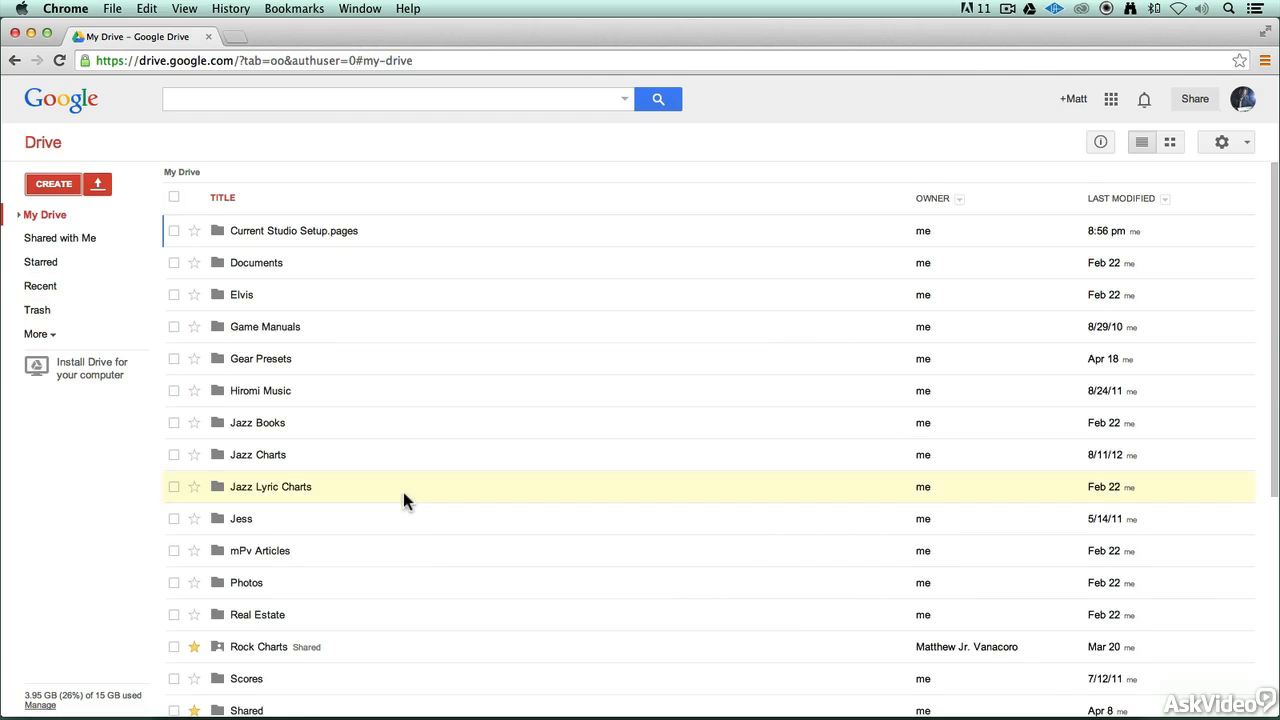
scroll(403, 492, "down", 10)
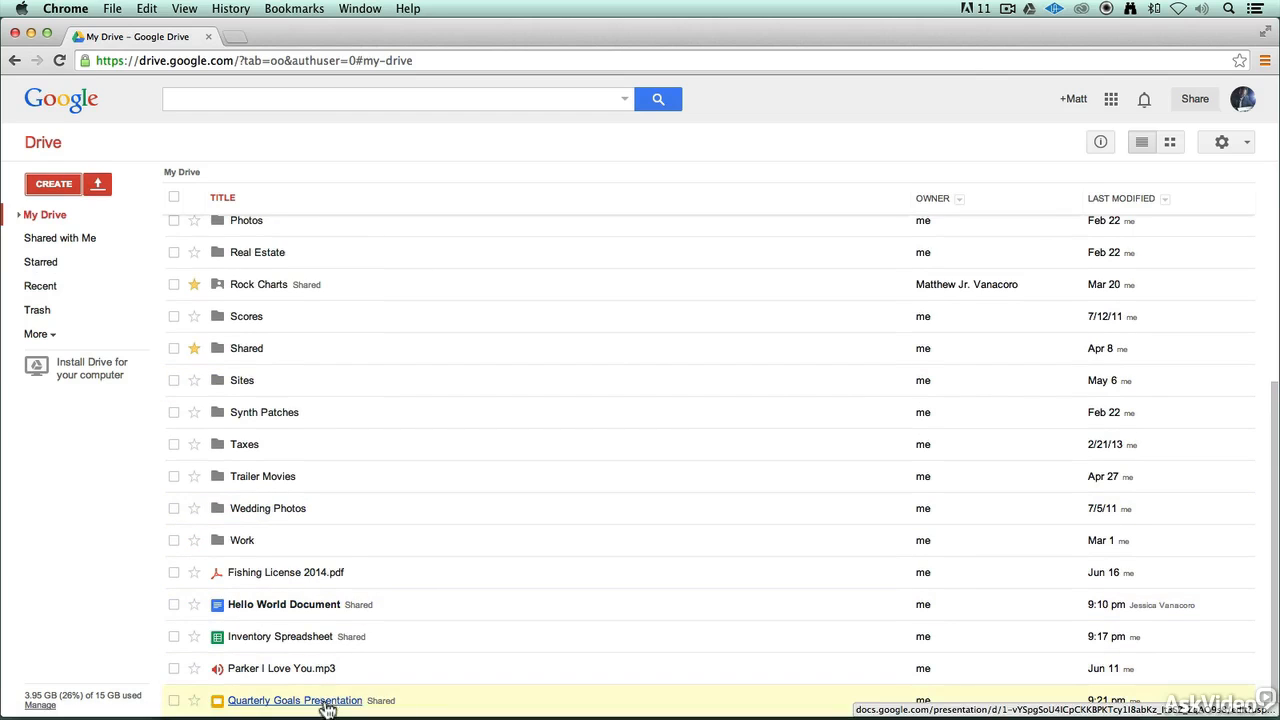
- Switch to Safari with the collaborator's Drive and minimise the Chrome window behind it
key("super+Tab")
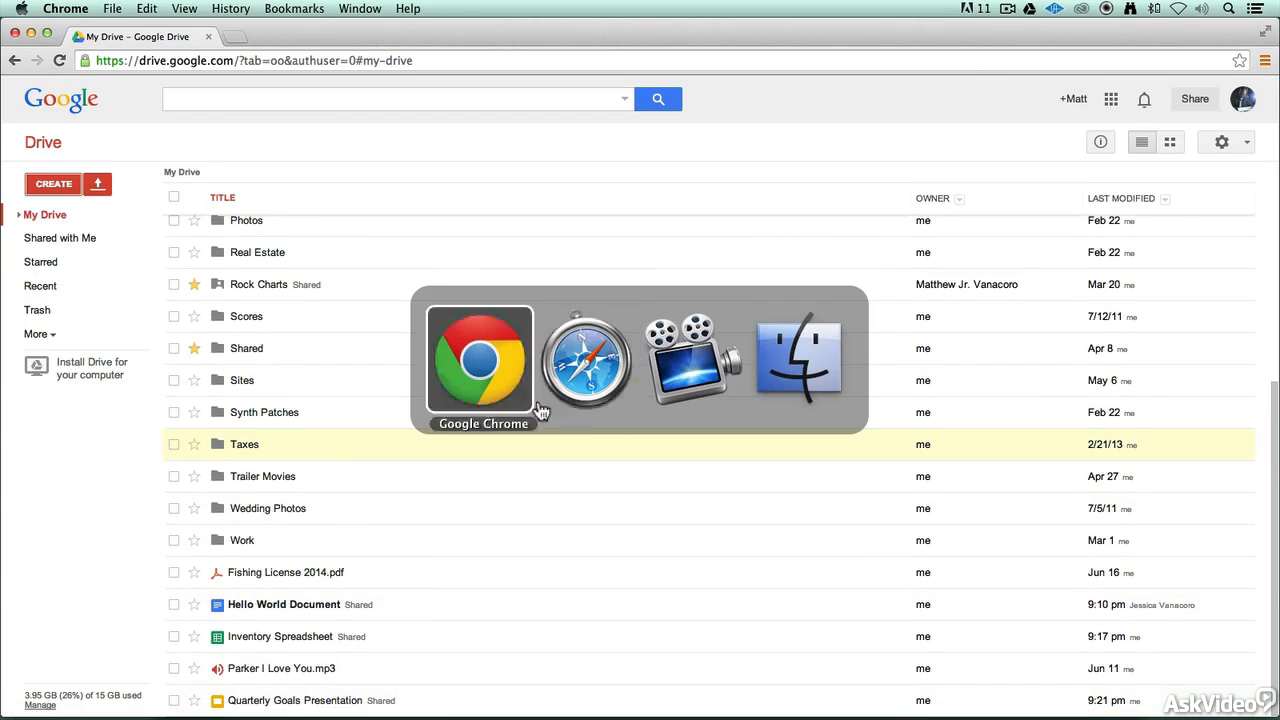
left_click(567, 380)
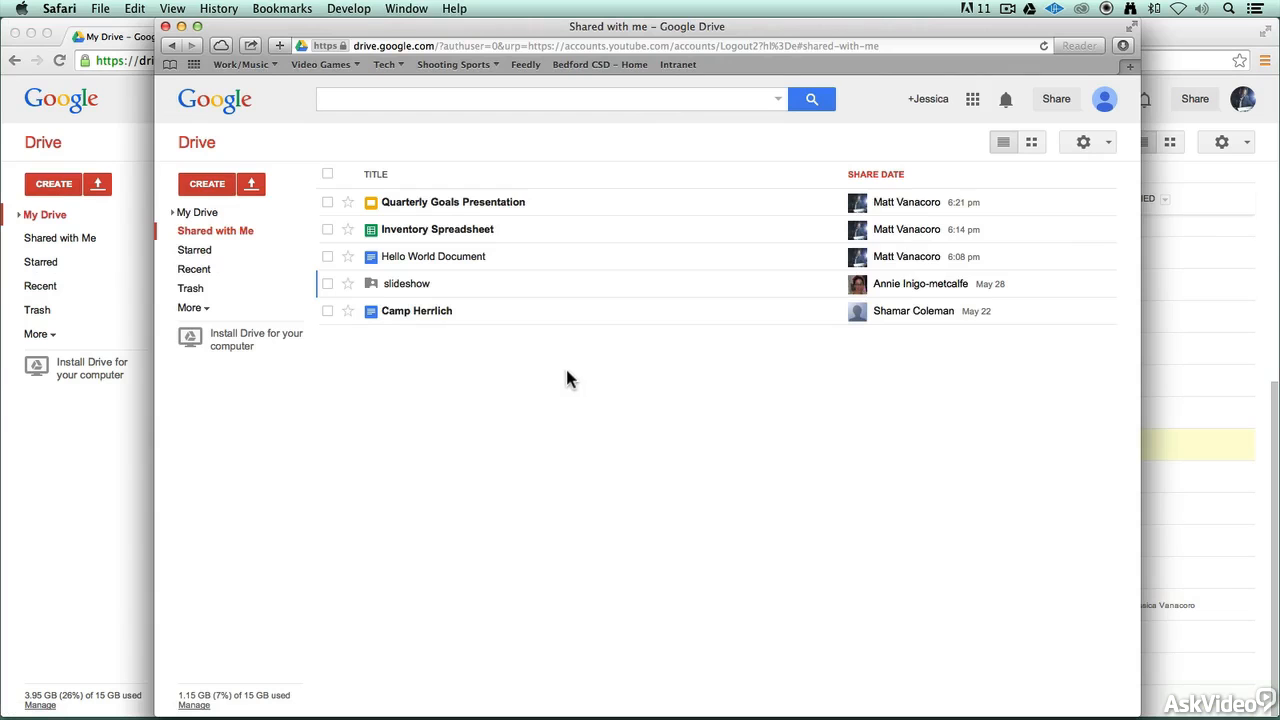
left_click(31, 34)
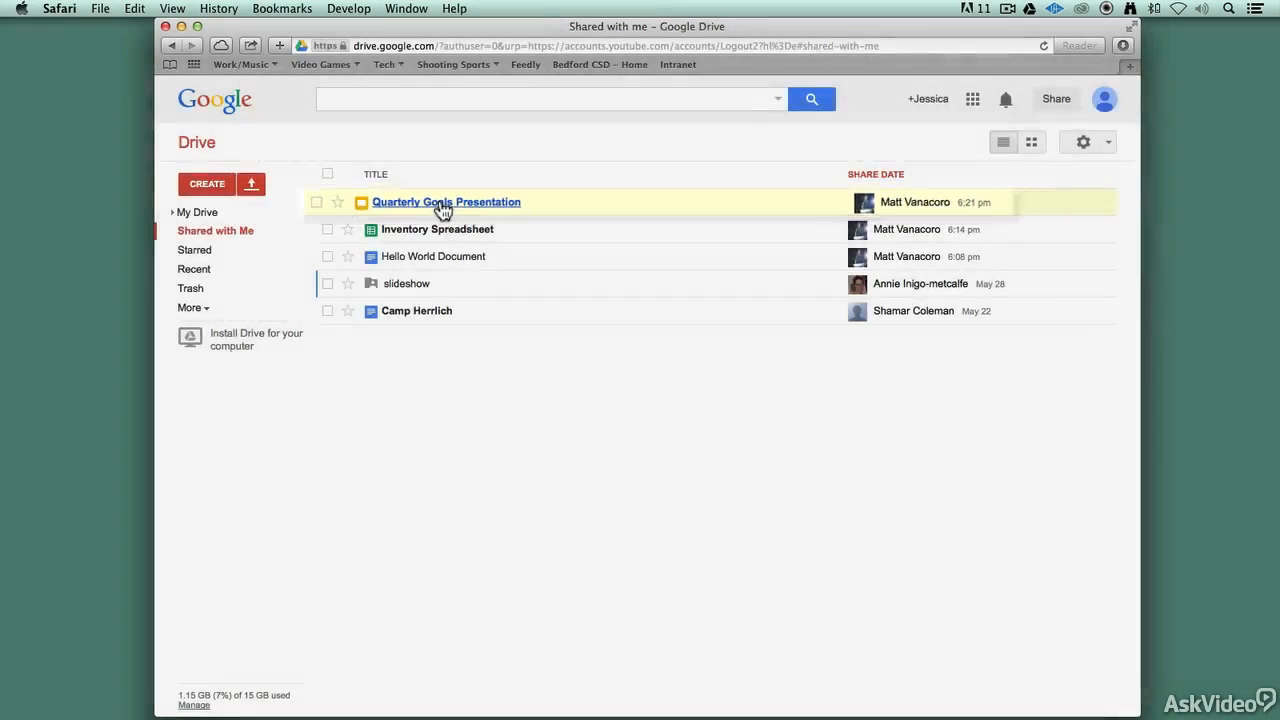
- Open the shared Quarterly Goals Presentation from the collaborator's Drive and add the subtitle "How to meet them"
left_click(445, 203)
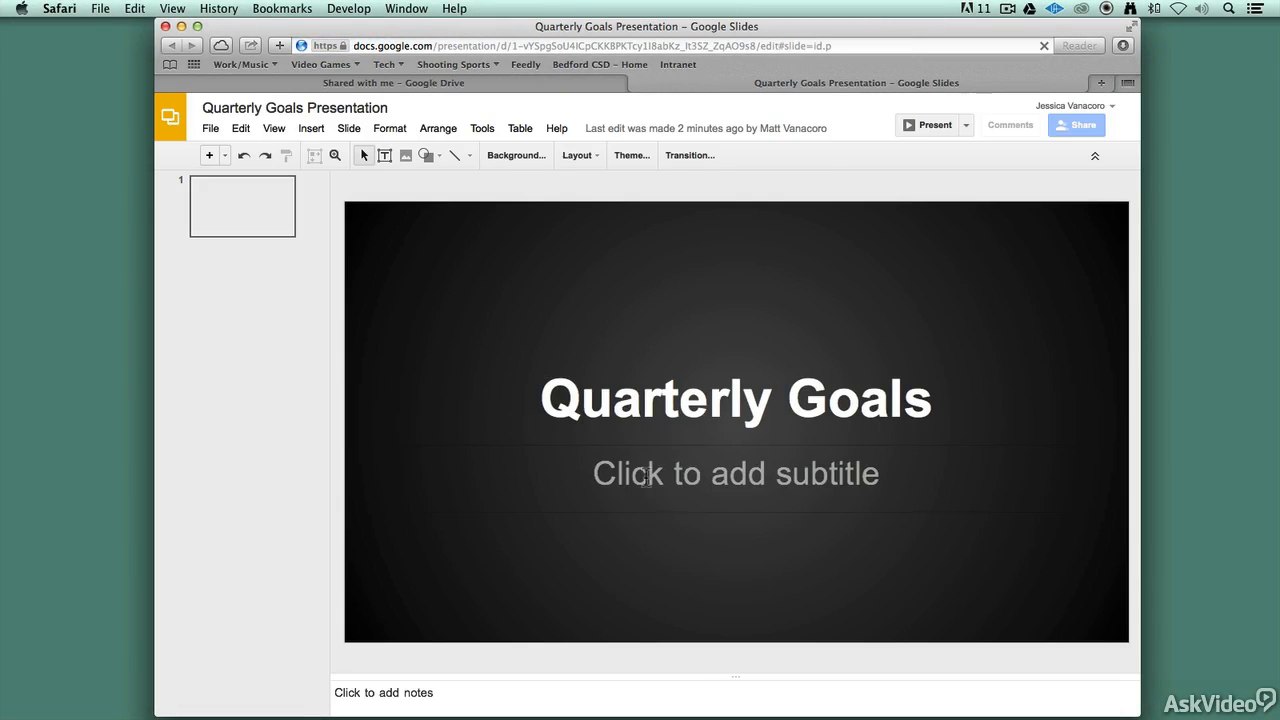
left_click(649, 474)
type("How to meet them")
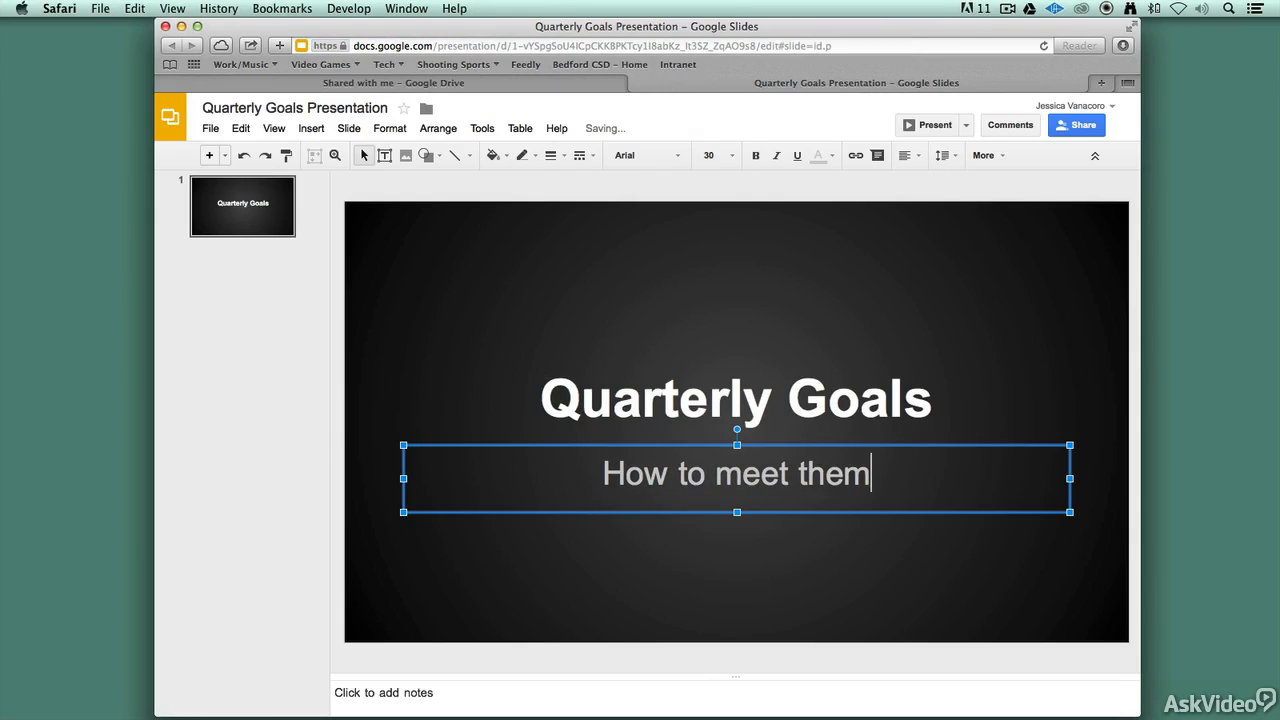
- Post the comment "Is this a good font?" on the subtitle and close the presentation tab
left_click(1012, 125)
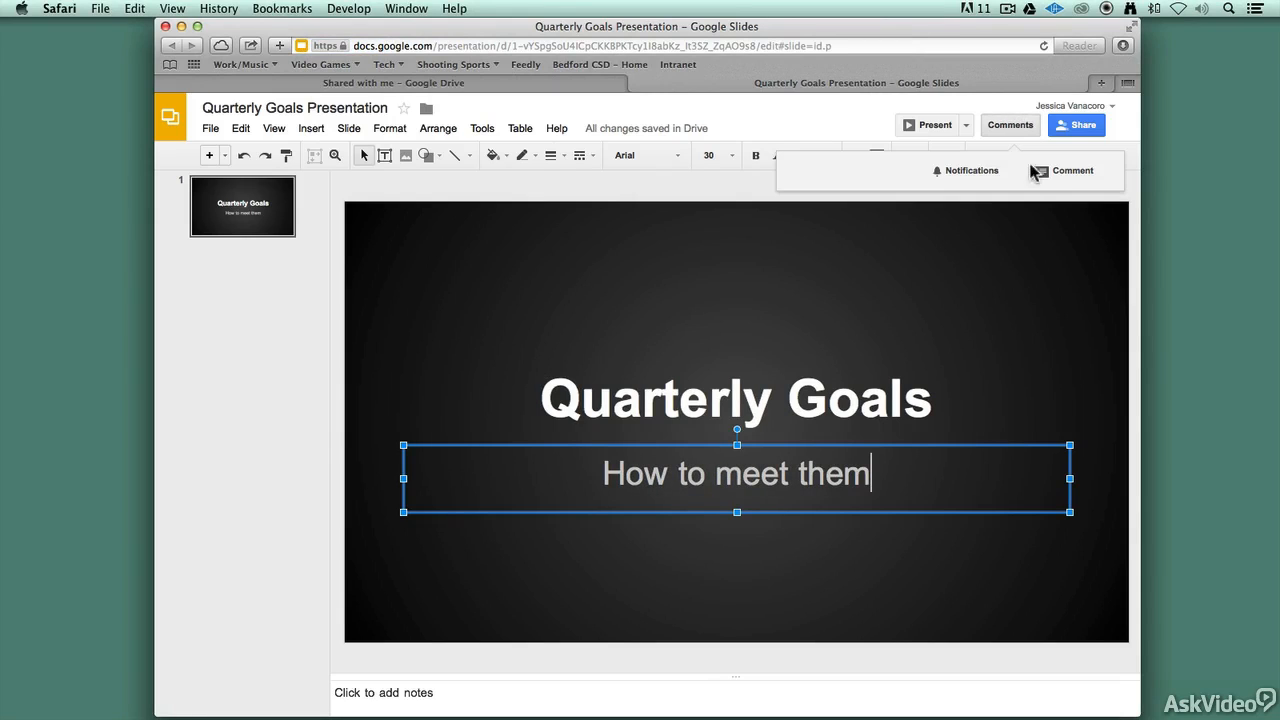
left_click(1066, 171)
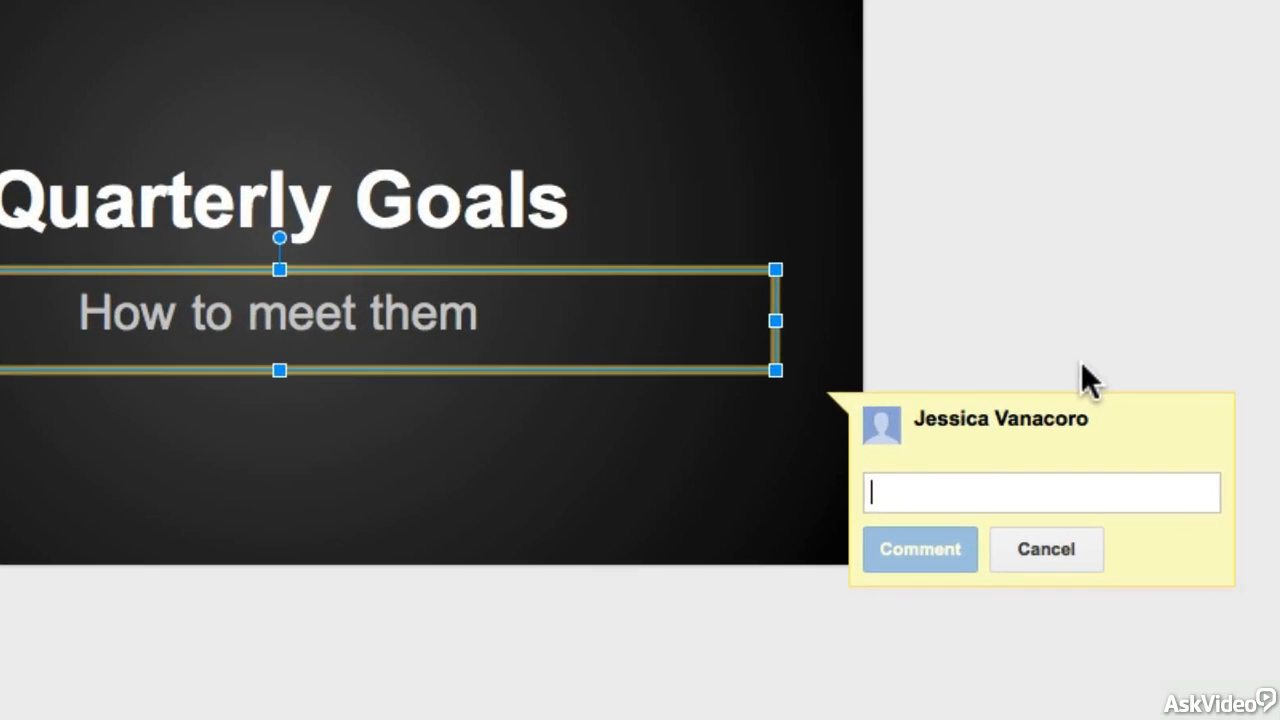
type("Is this a good subtitle?")
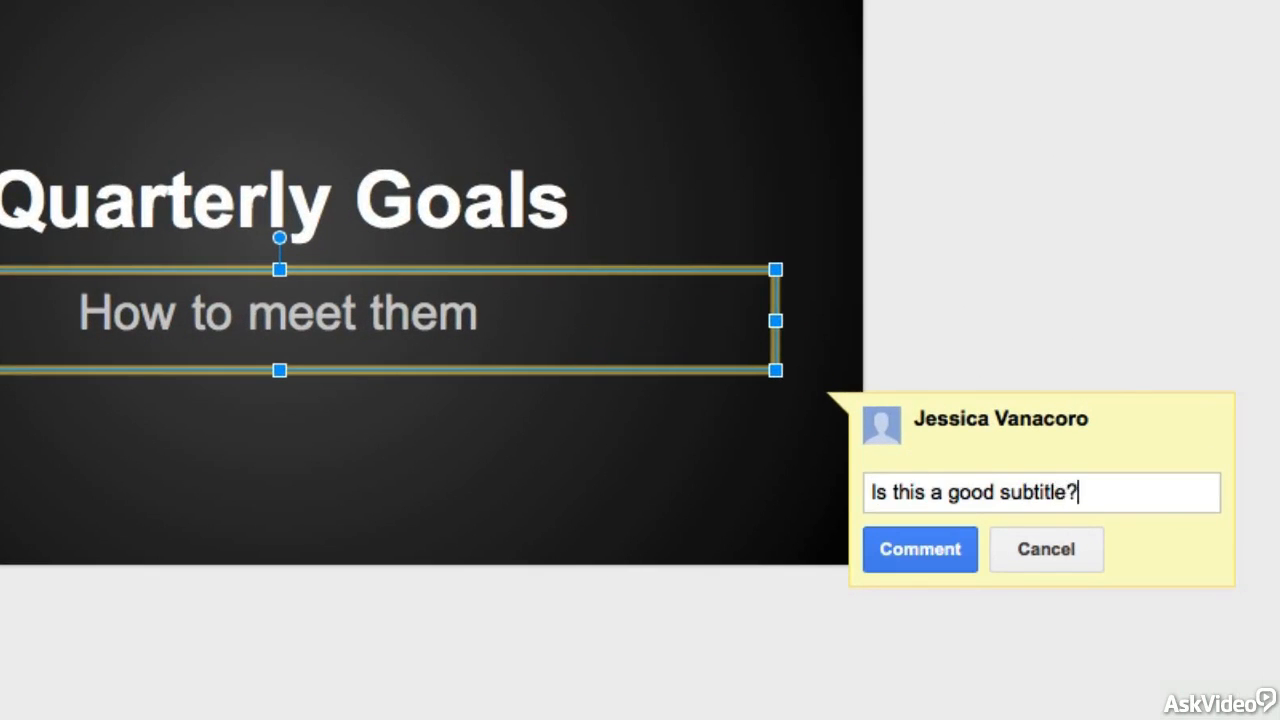
key("BackSpace")
key("BackSpace")
key("BackSpace")
key("BackSpace")
key("BackSpace")
key("BackSpace")
key("BackSpace")
key("BackSpace")
key("BackSpace")
type("font?")
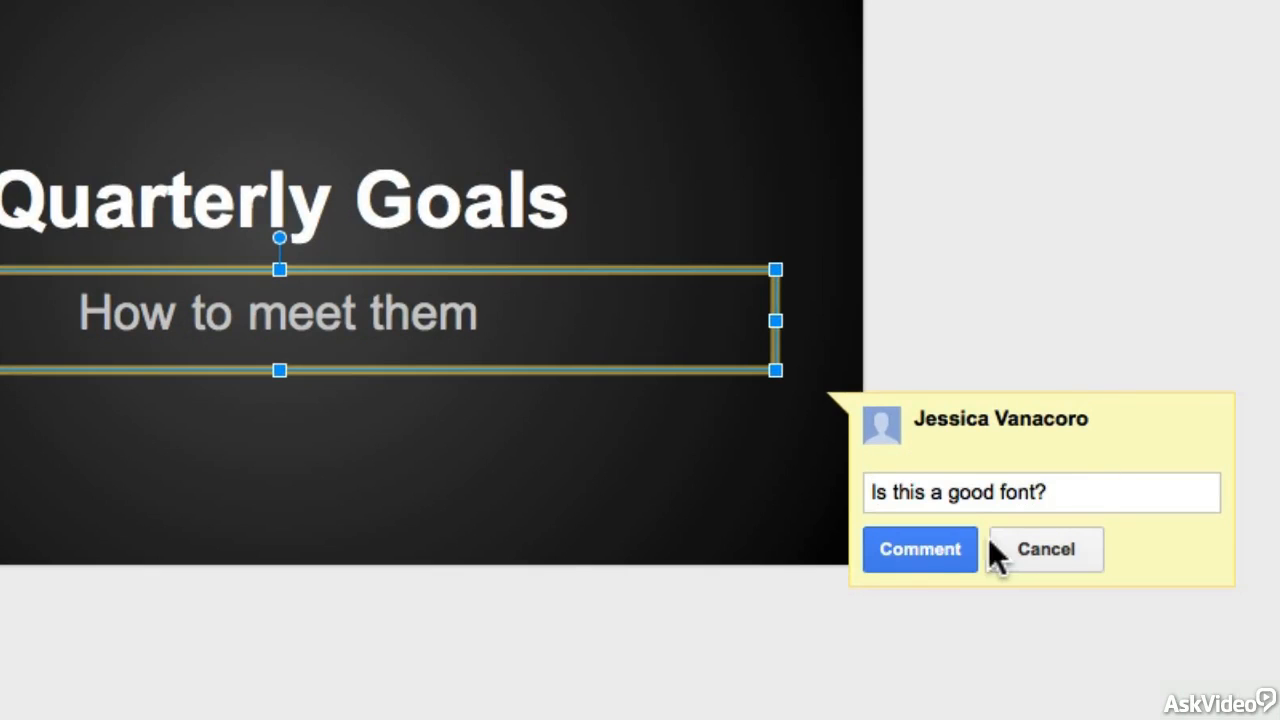
left_click(942, 543)
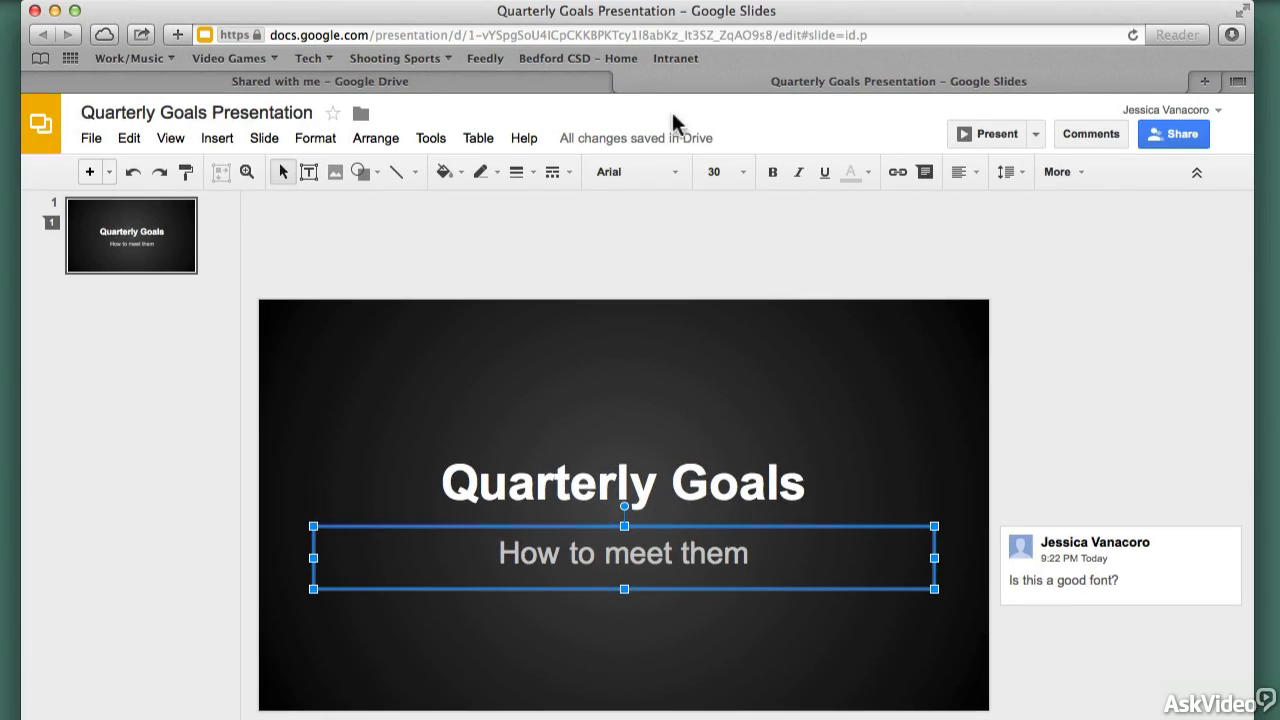
left_click(624, 81)
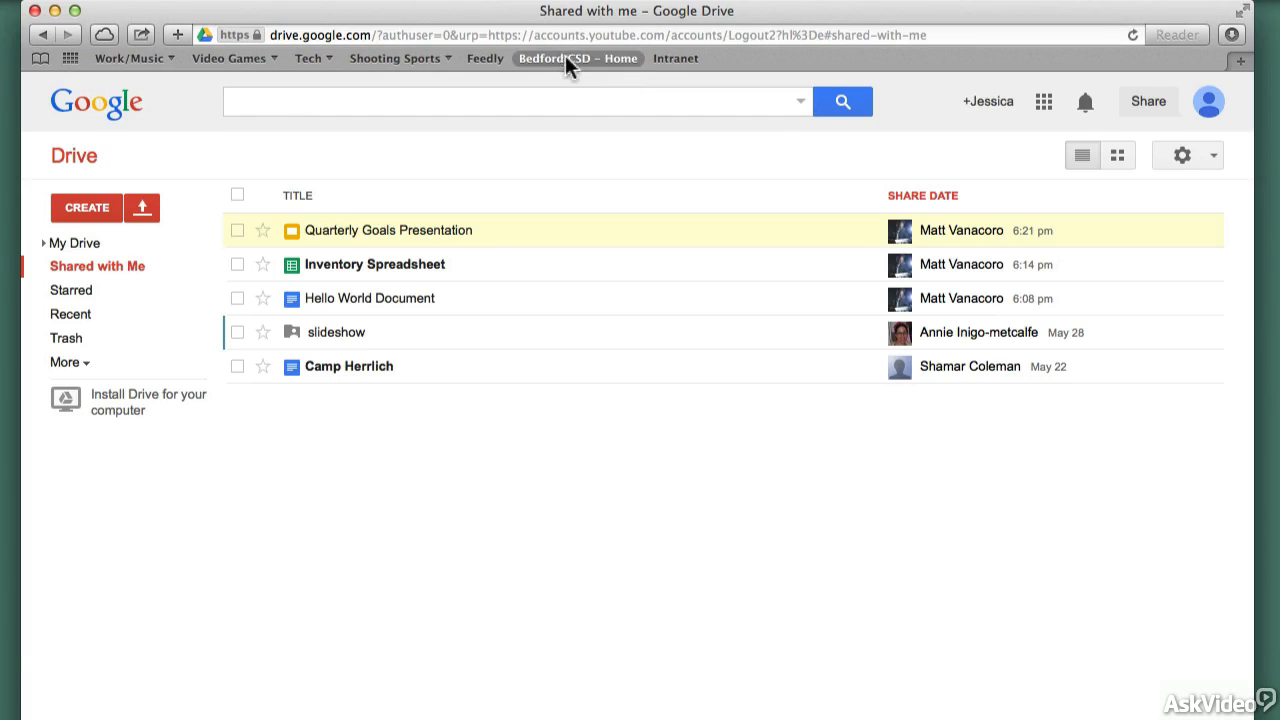
- Switch to Chrome with the owner's Drive, show the recent activity and locate Quarterly Goals Presentation from its comment entry
key("super+Tab")
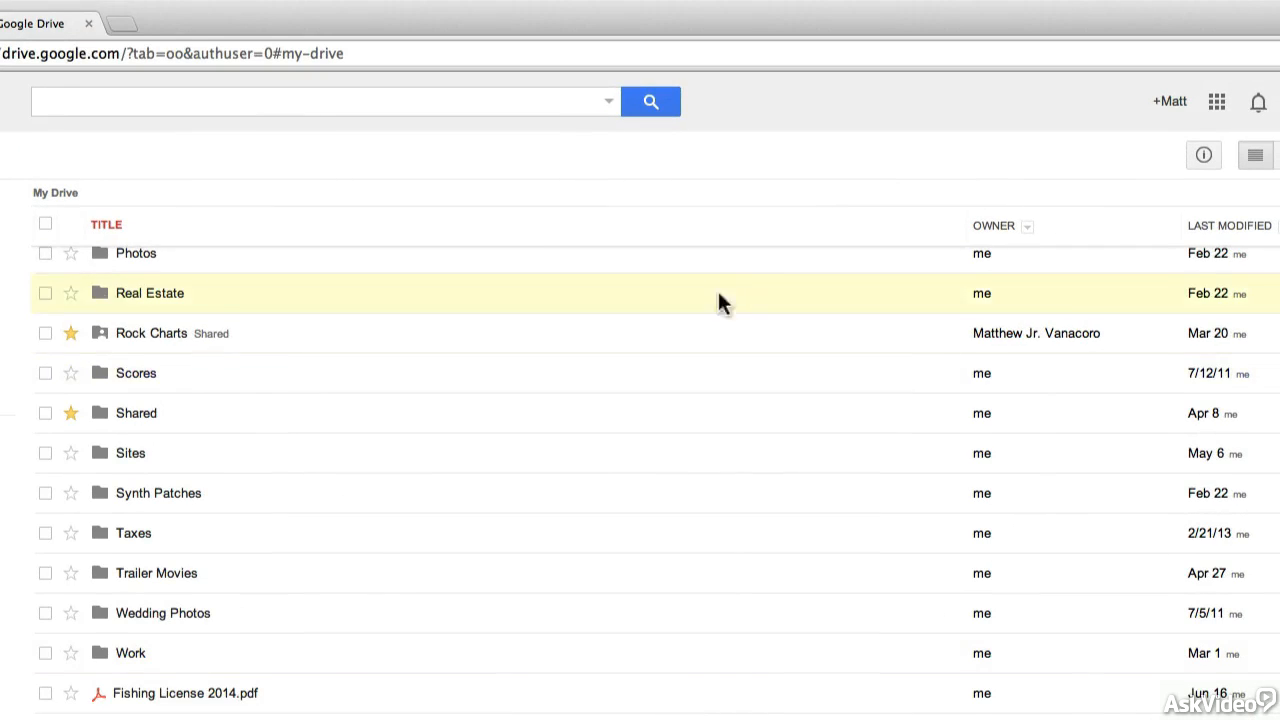
left_click(1203, 155)
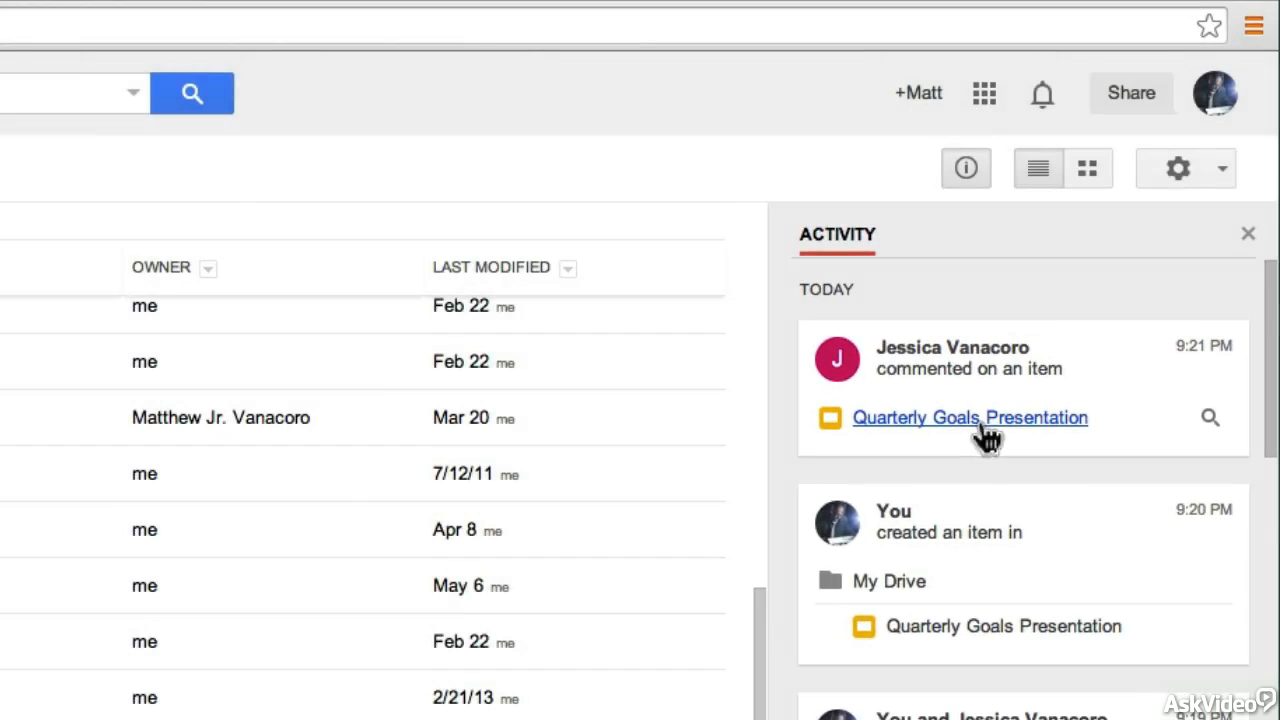
left_click(980, 420)
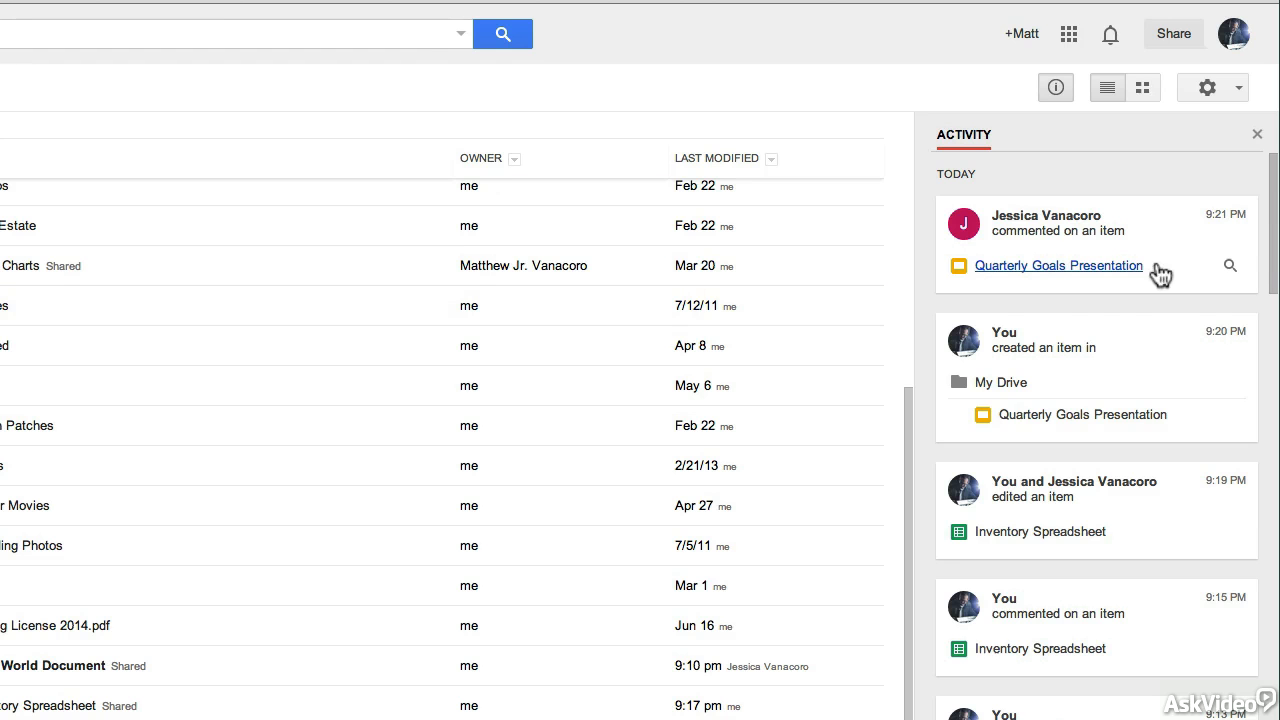
left_click(1230, 268)
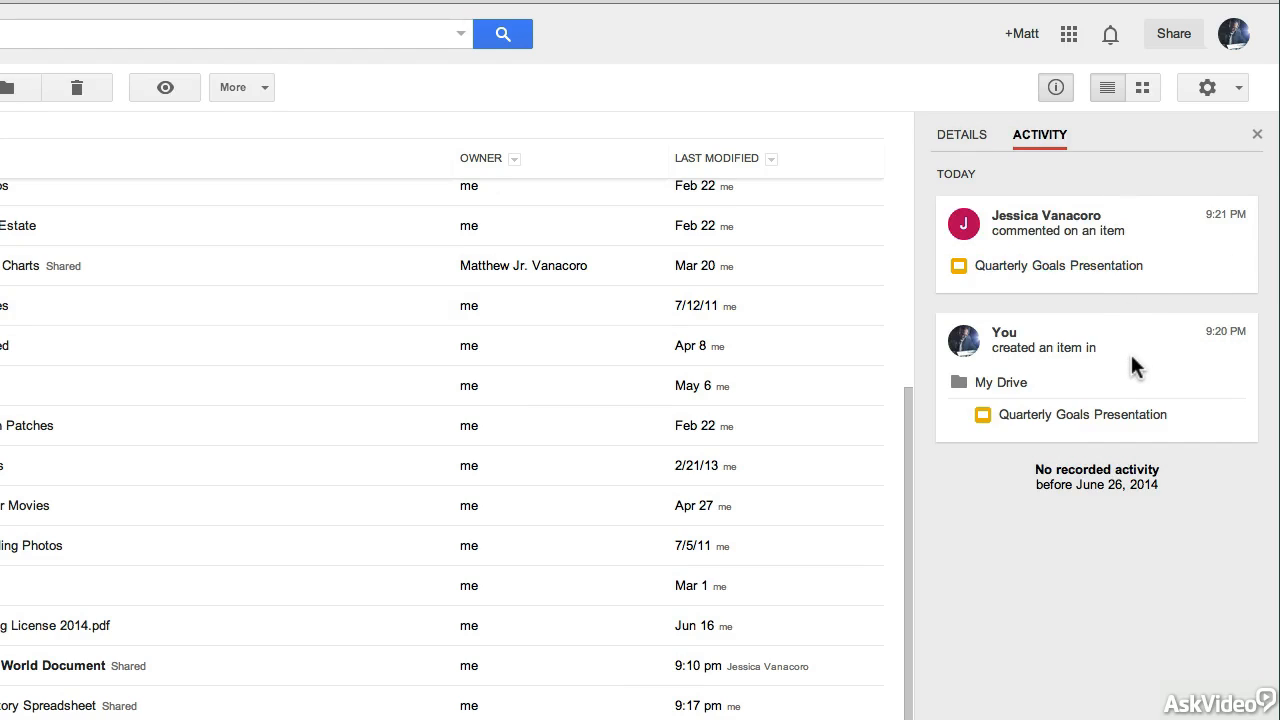
- Remove the collaborator's access to Quarterly Goals Presentation in its sharing settings, save the changes and close the file's details
left_click(980, 143)
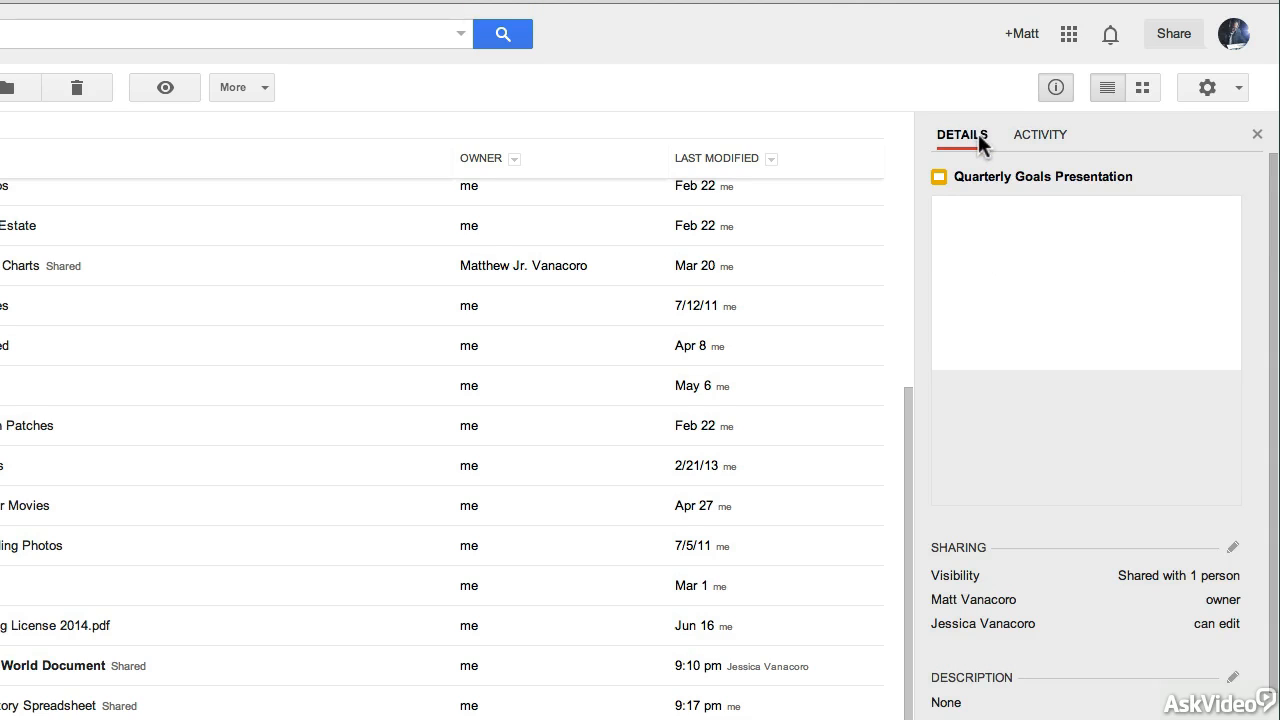
left_click(1235, 550)
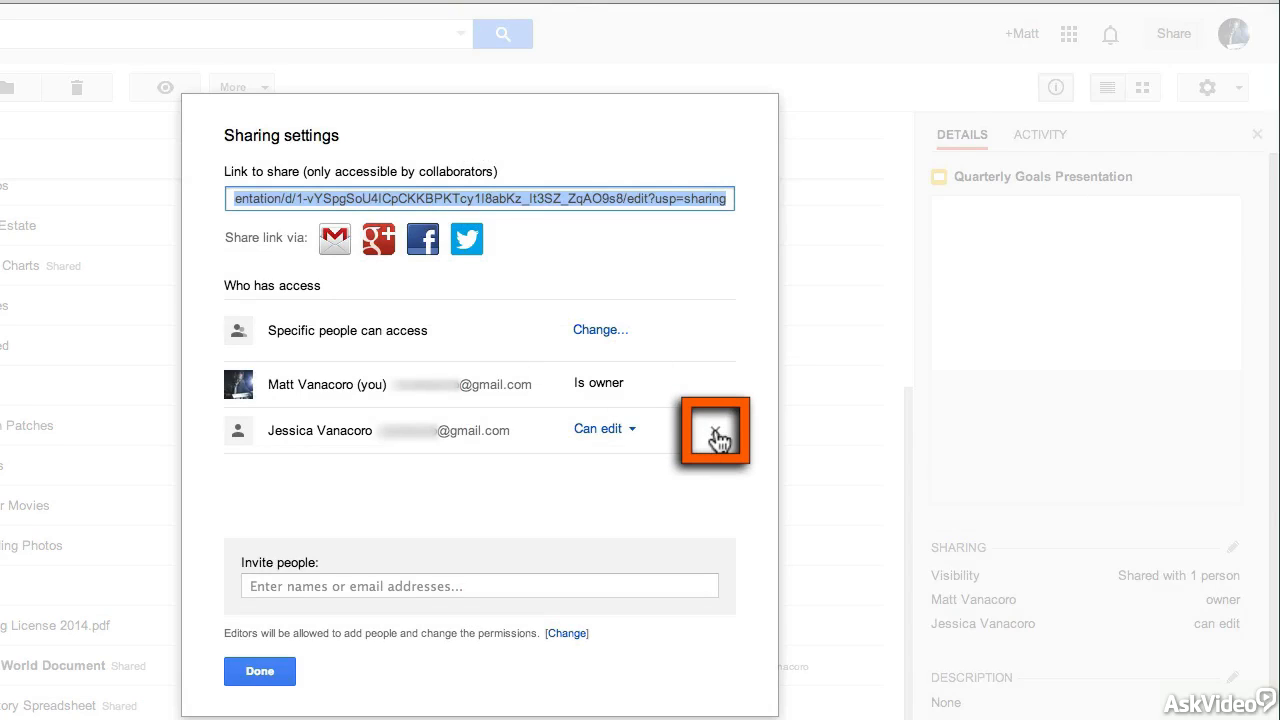
left_click(602, 428)
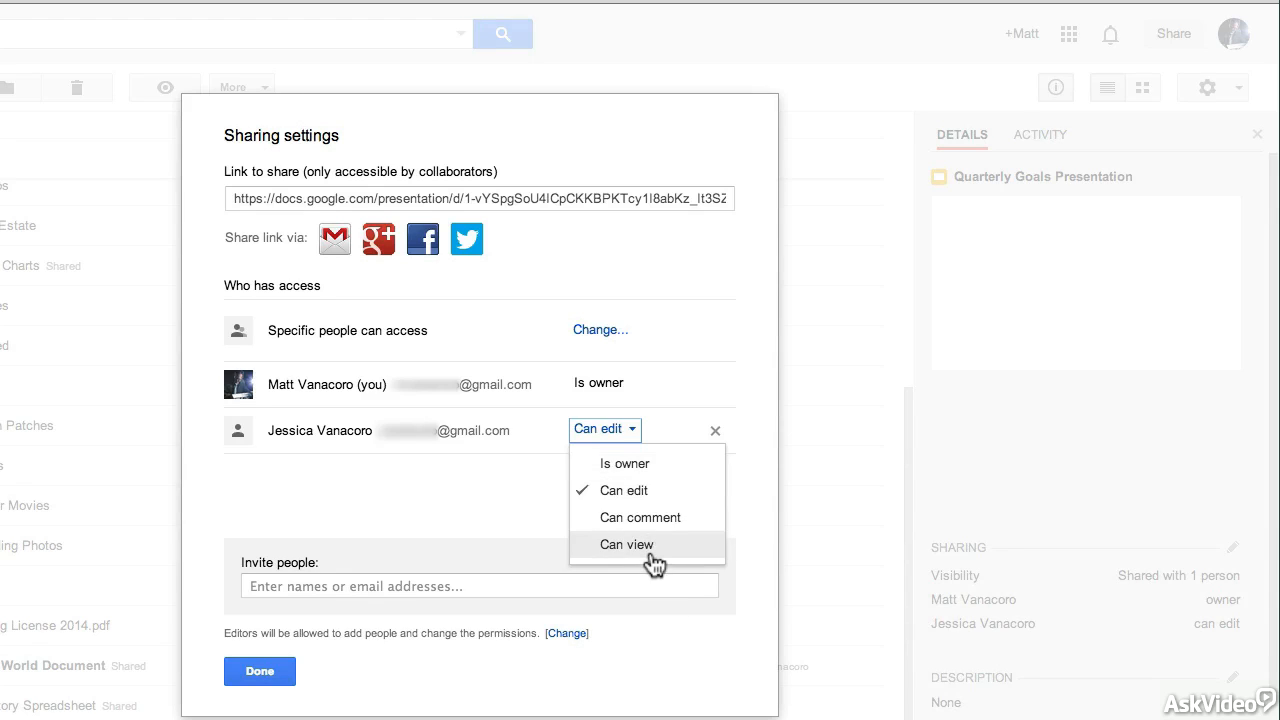
left_click(652, 432)
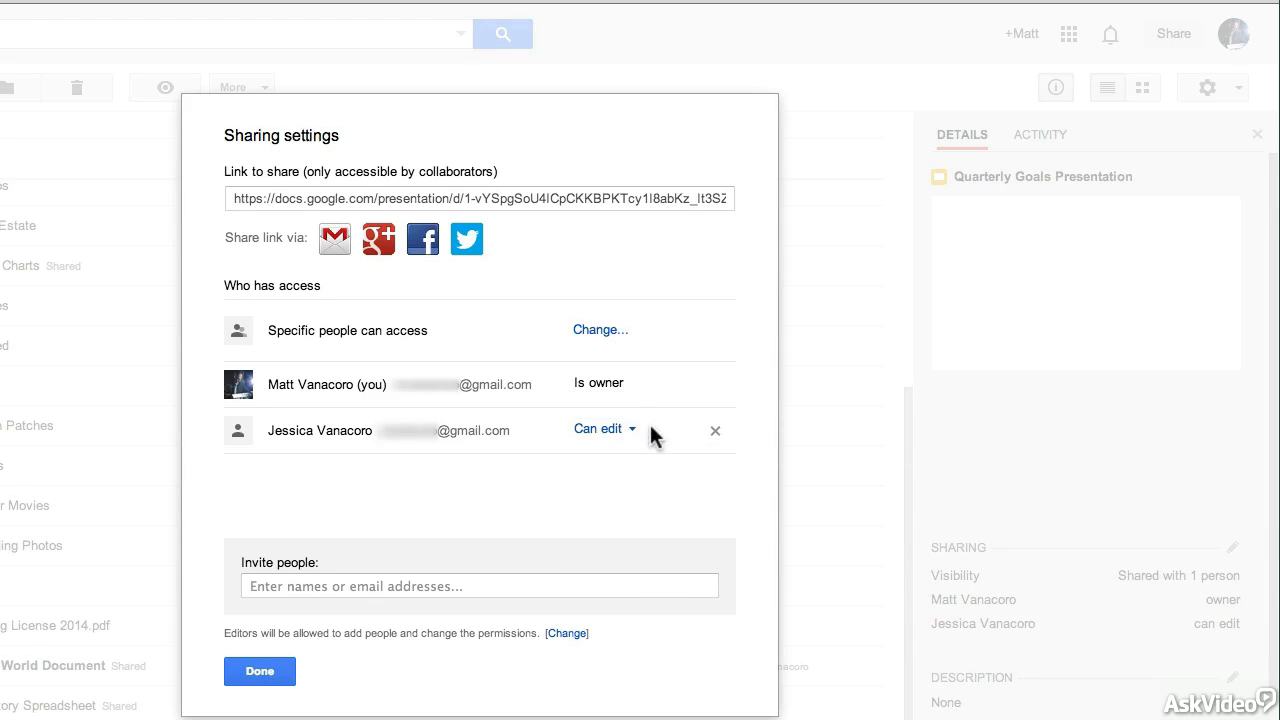
left_click(715, 433)
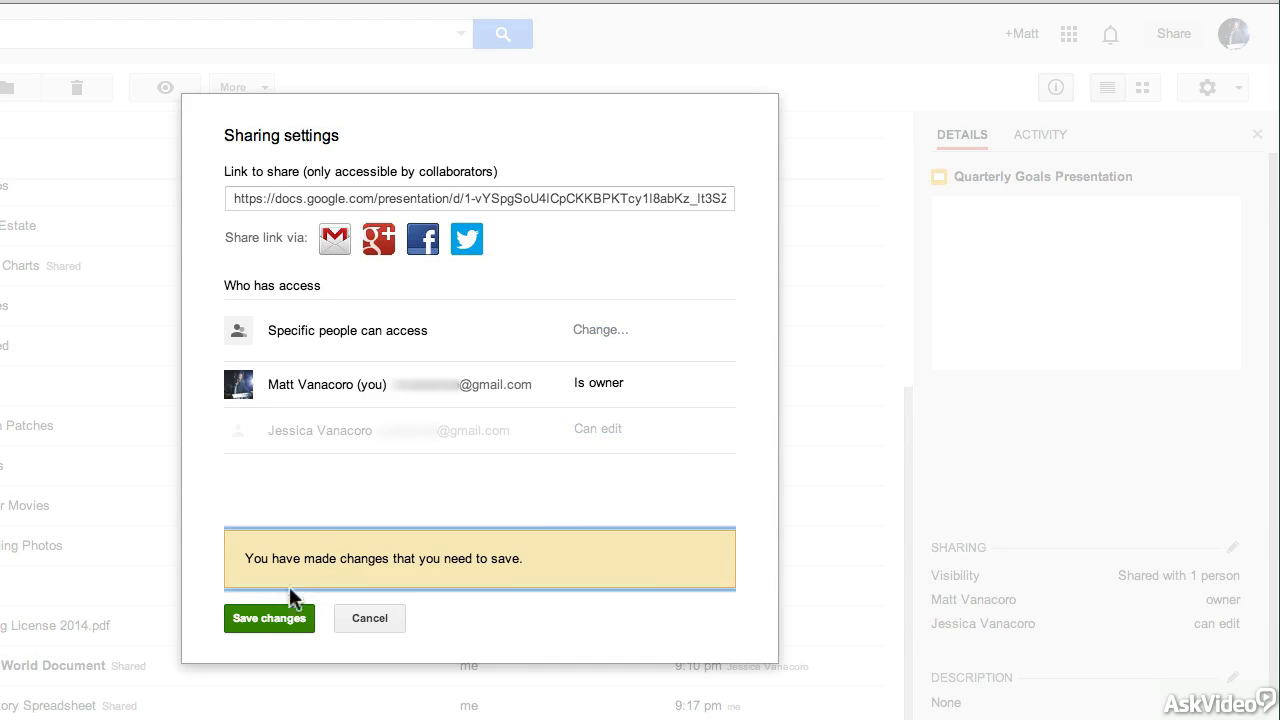
left_click(269, 618)
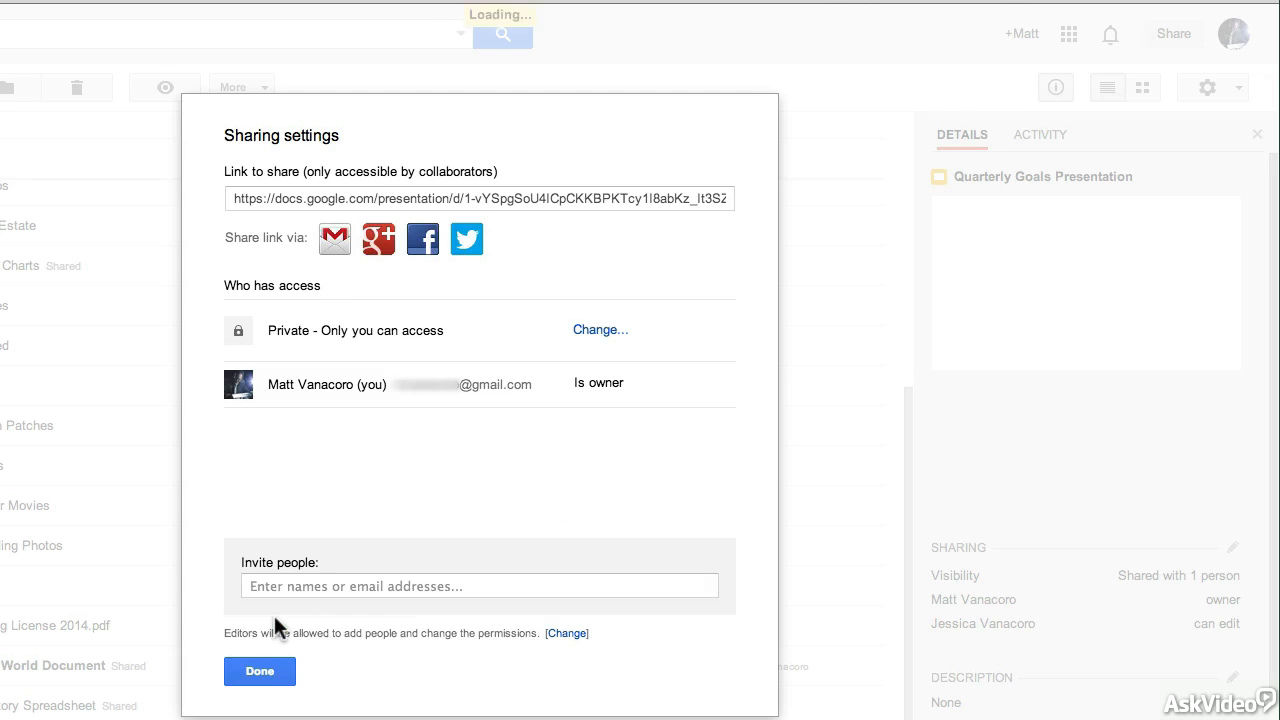
left_click(262, 672)
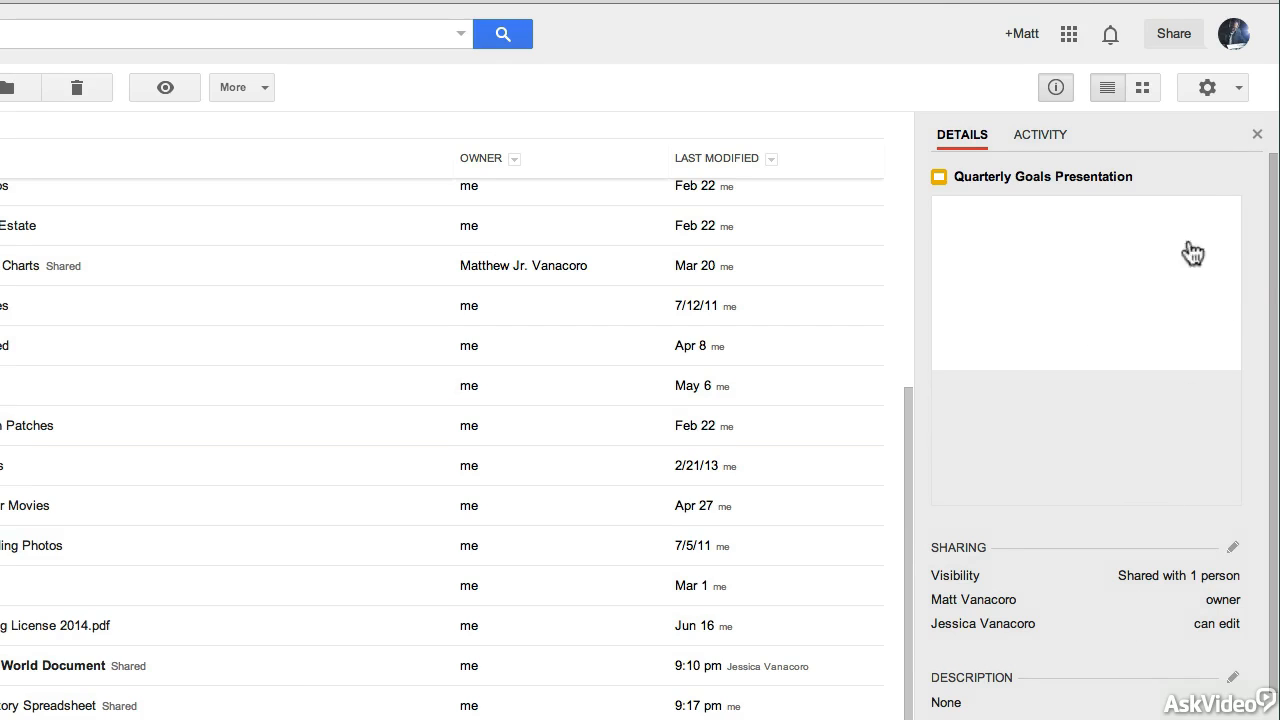
left_click(1257, 134)
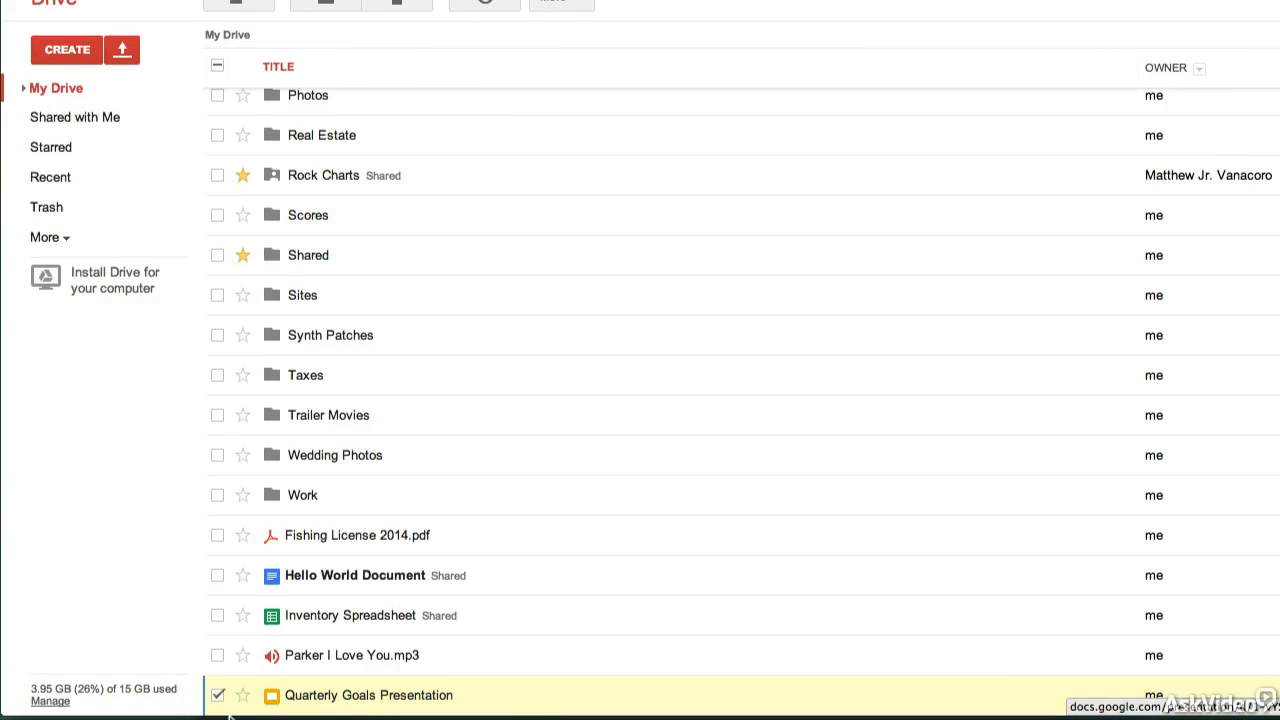
- Deselect Quarterly Goals Presentation in the file list and show the recent activity for all of My Drive
left_click_drag(222, 695, 360, 680)
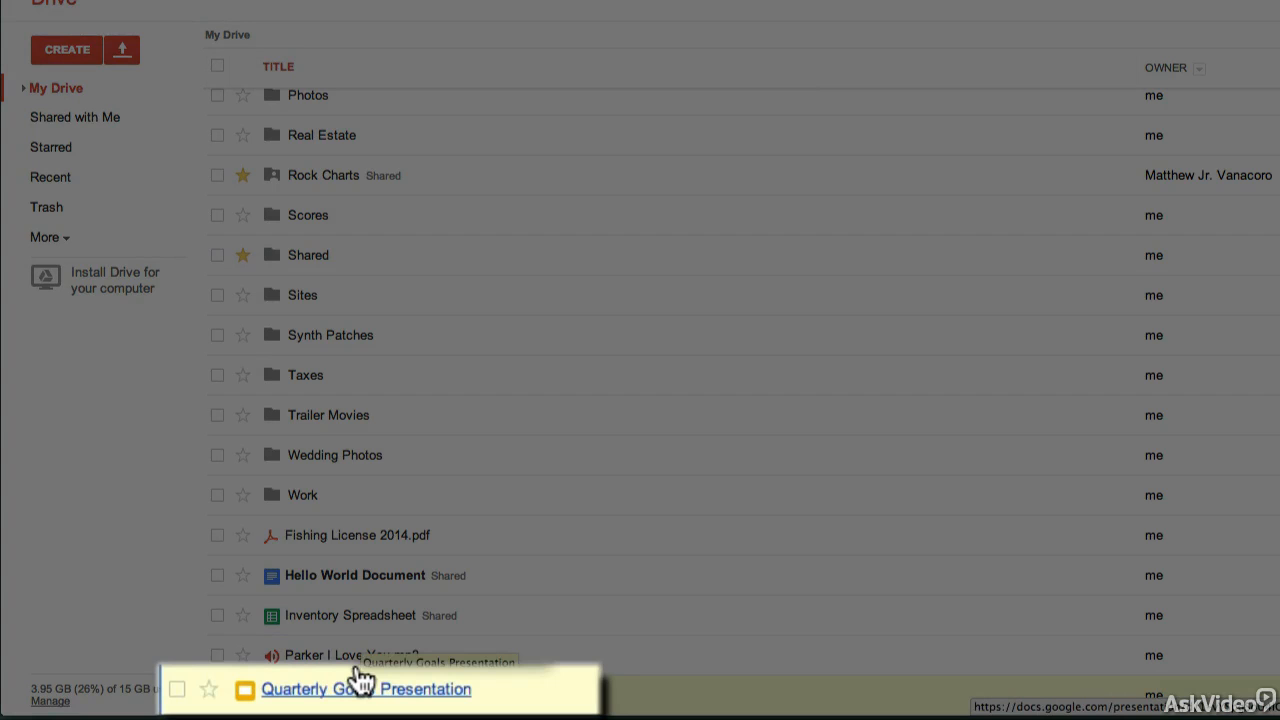
left_click_drag(360, 682, 364, 692)
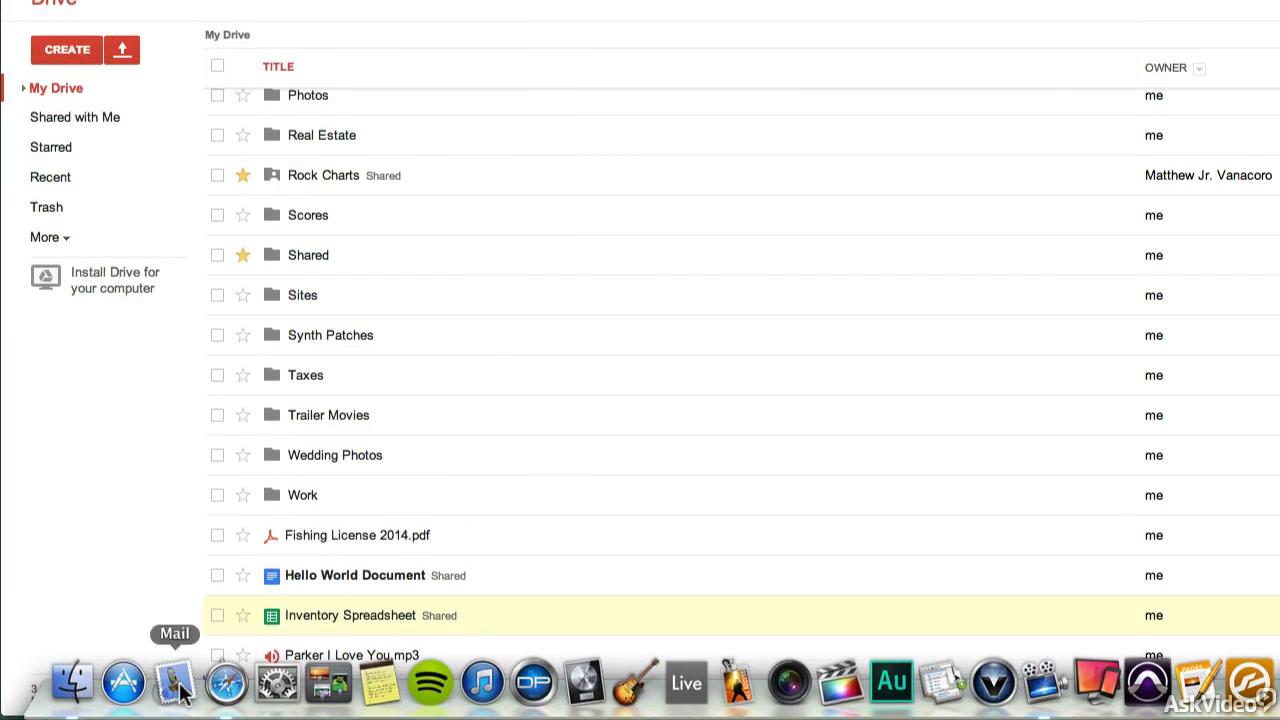
left_click(224, 690)
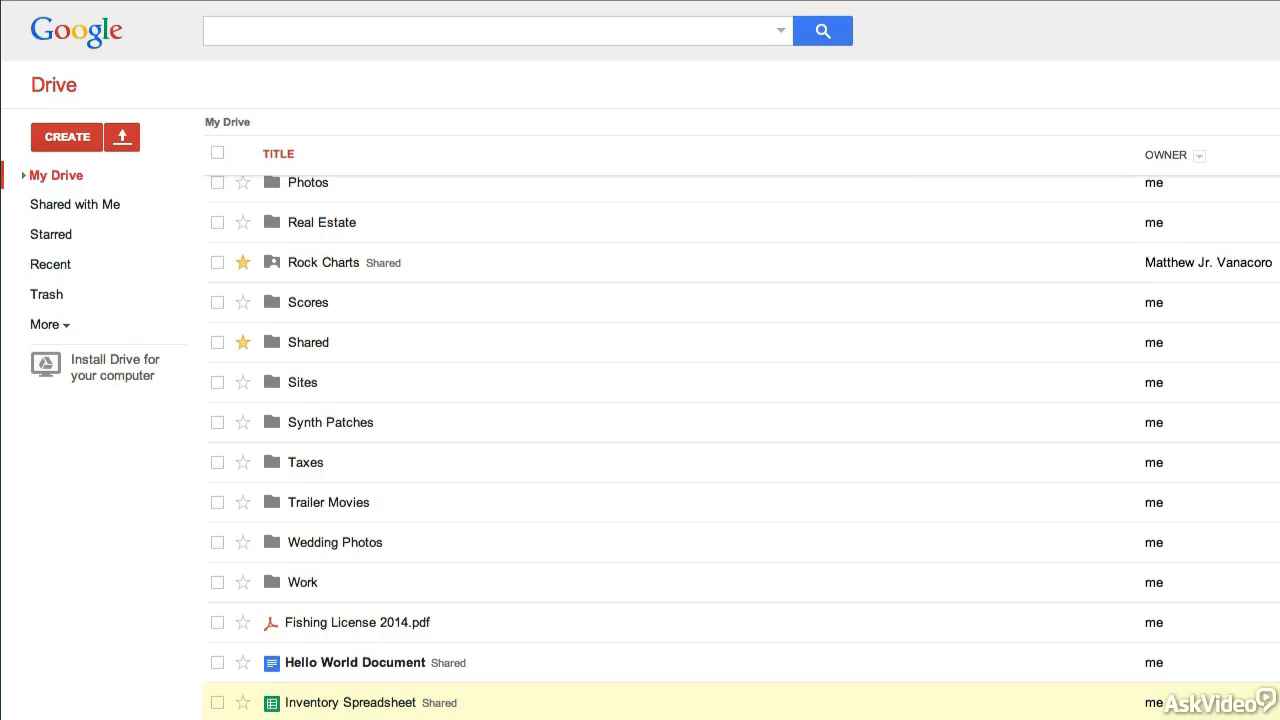
left_click(1056, 85)
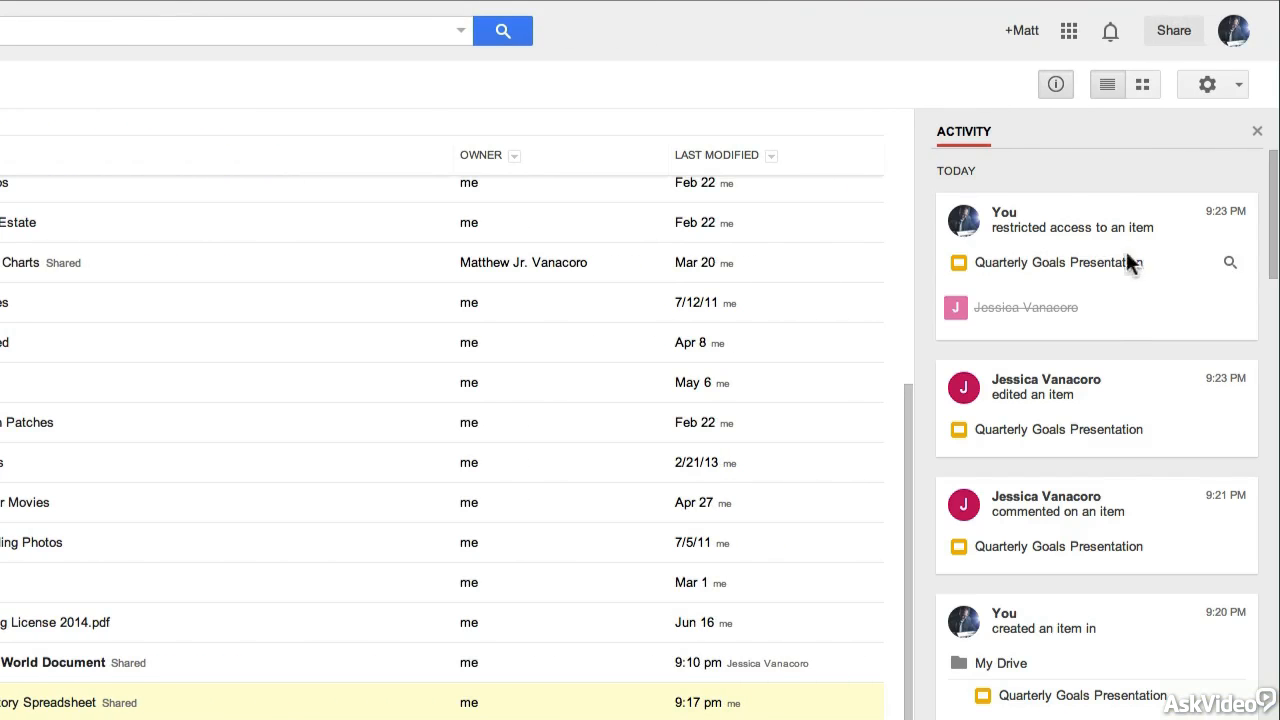